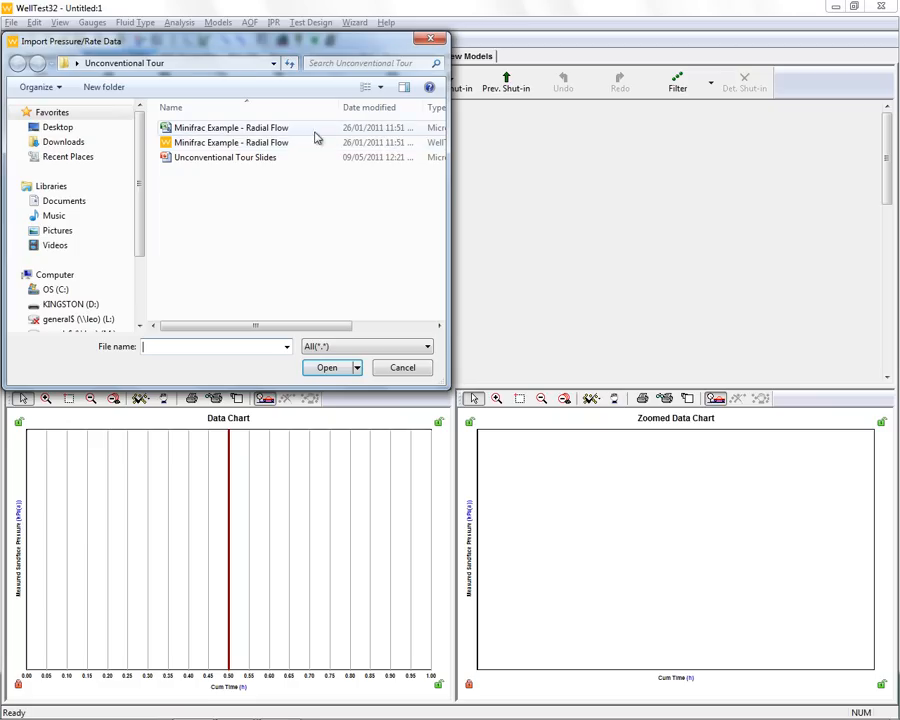
- Open the Minifrac Example - Radial Flow file for import and set row 2 as the first data row
{"action": "left_click", "coordinate": [234, 129]}
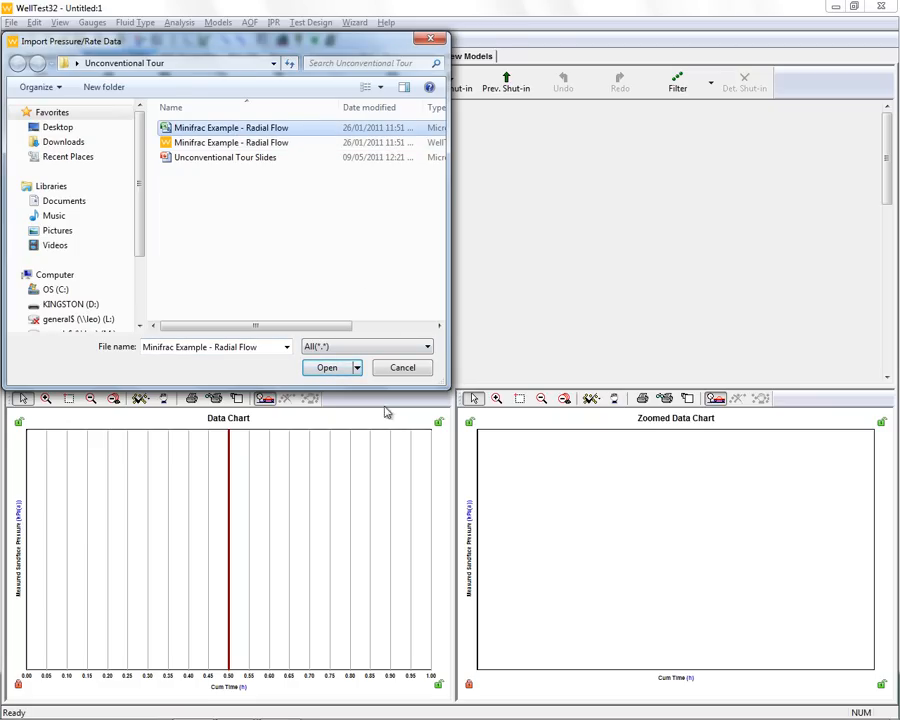
{"action": "left_click", "coordinate": [337, 371]}
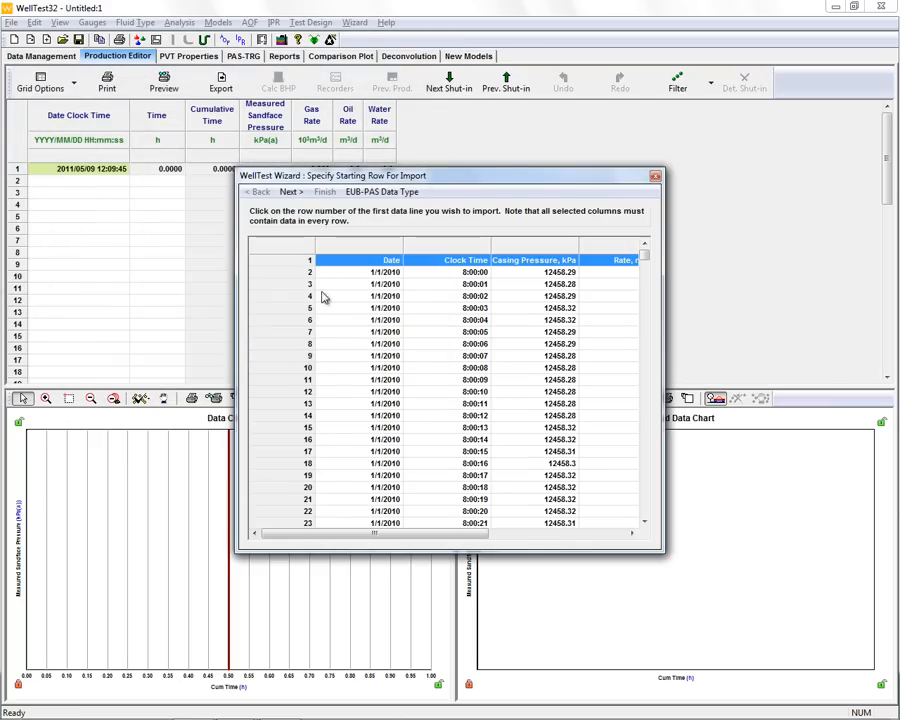
{"action": "left_click", "coordinate": [285, 274]}
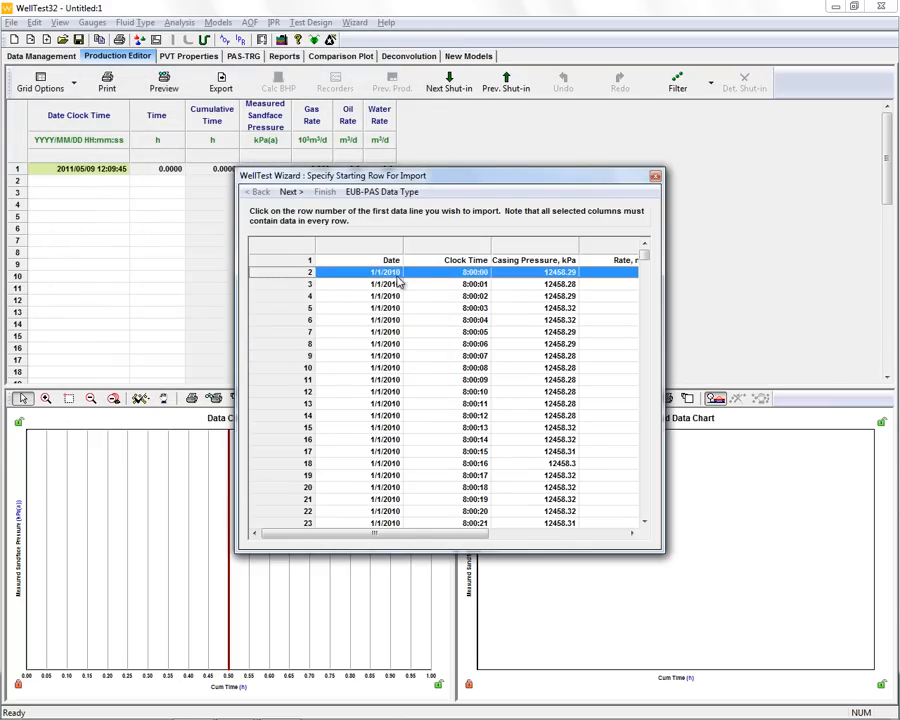
{"action": "left_click", "coordinate": [289, 193]}
- Assign the first two columns as Date in dd/mm/yyyy format and Clock Time in hh:mm:ss
{"action": "left_click", "coordinate": [396, 308]}
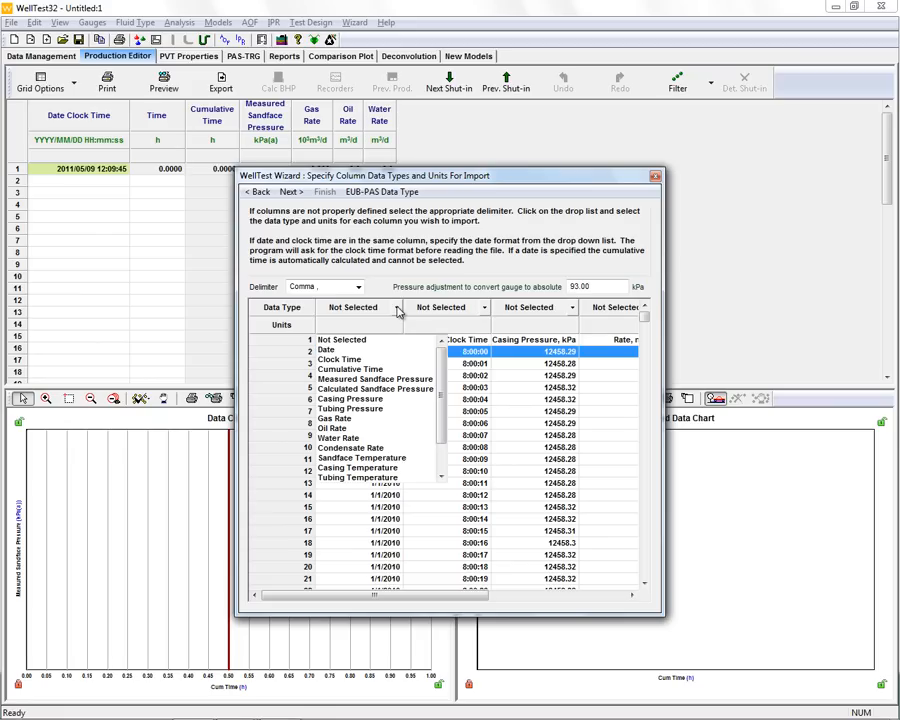
{"action": "left_click", "coordinate": [326, 350]}
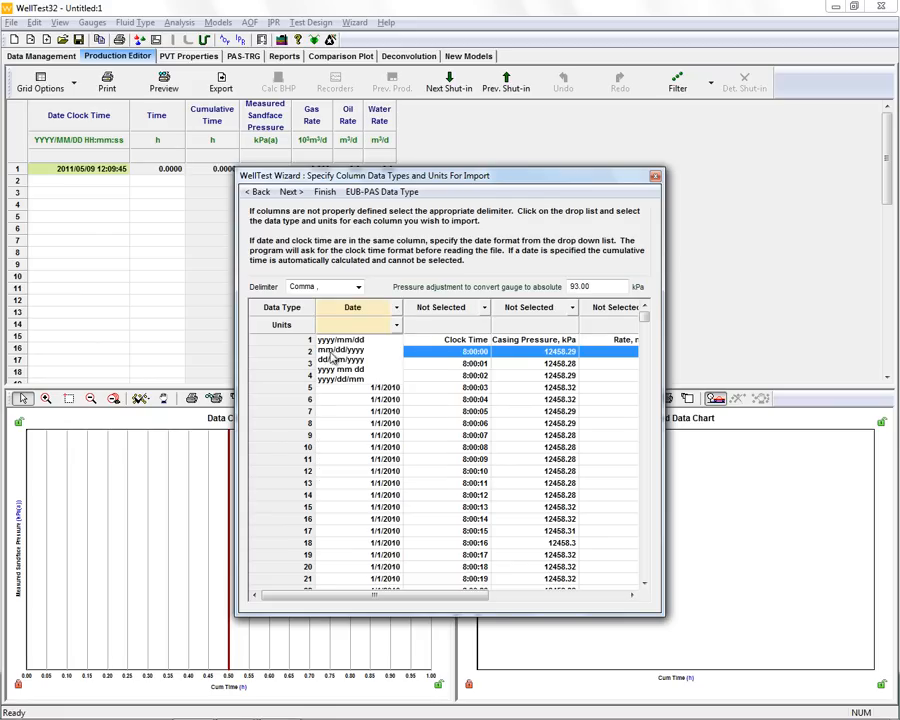
{"action": "left_click", "coordinate": [332, 360]}
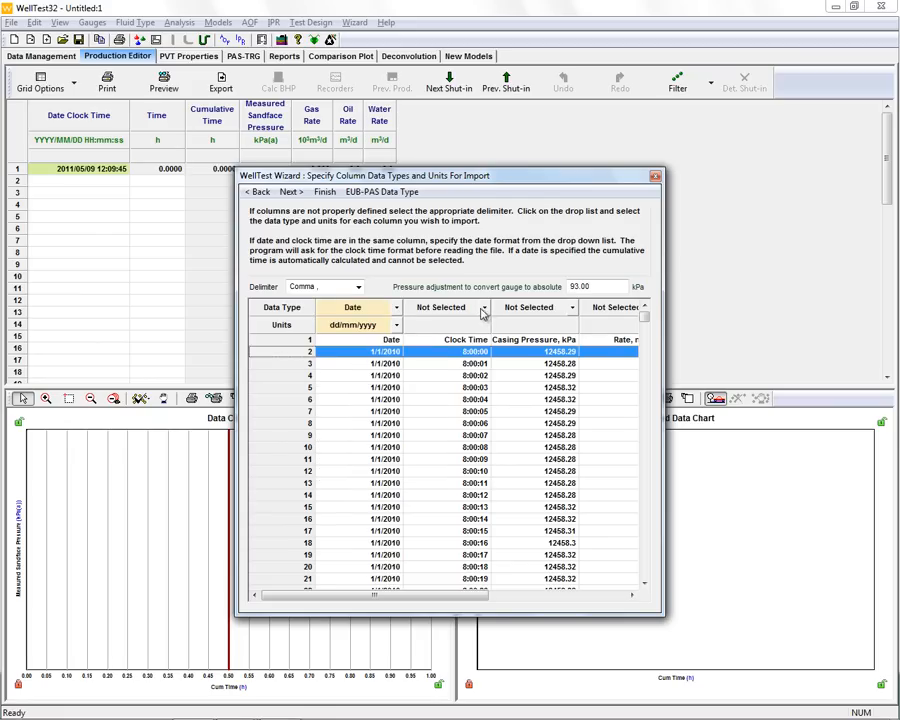
{"action": "left_click", "coordinate": [484, 309]}
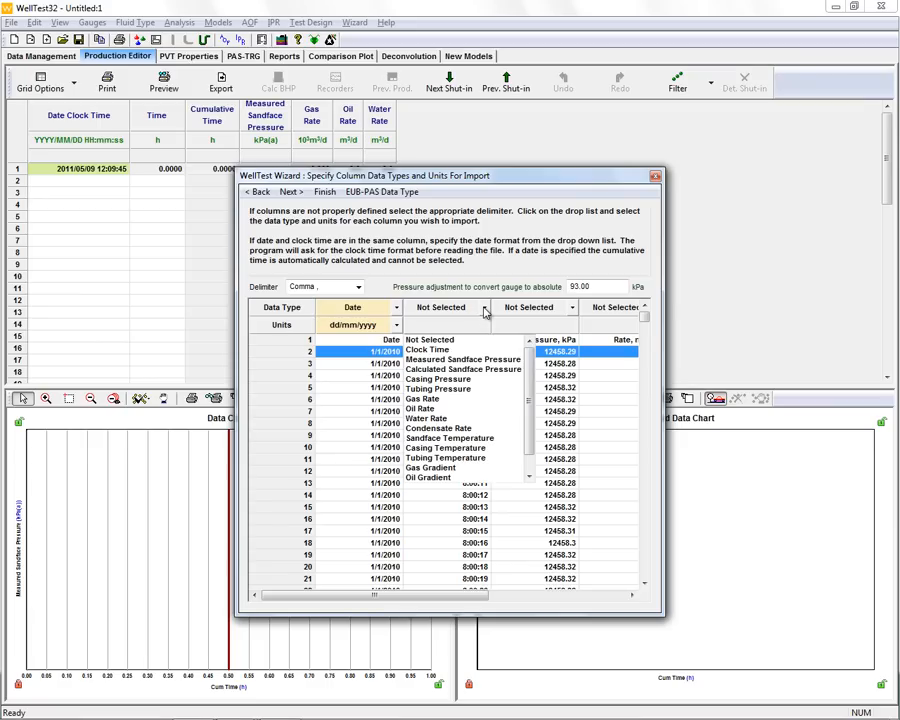
{"action": "left_click", "coordinate": [428, 351]}
{"action": "left_click", "coordinate": [425, 341]}
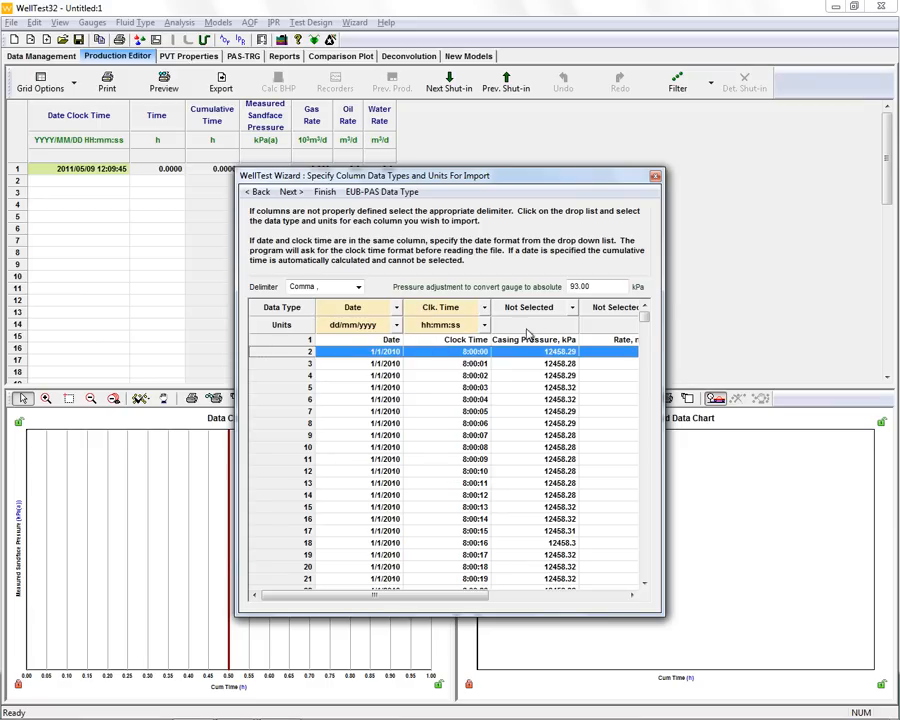
- Set the third column's data type to Casing Pressure in kPa(a)
{"action": "left_click", "coordinate": [573, 308]}
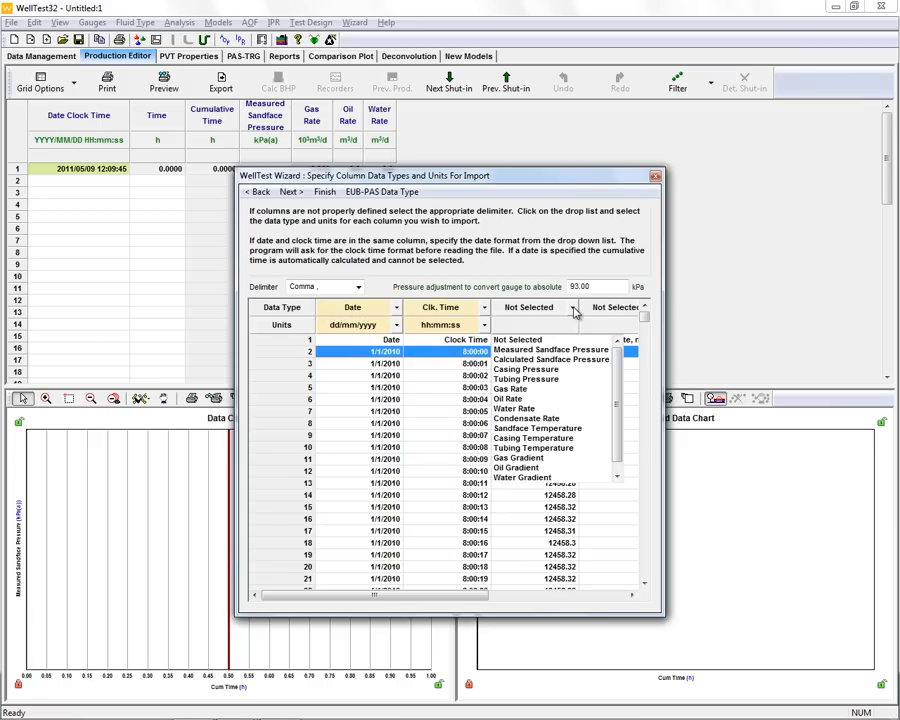
{"action": "left_click", "coordinate": [521, 370]}
{"action": "left_click", "coordinate": [506, 350]}
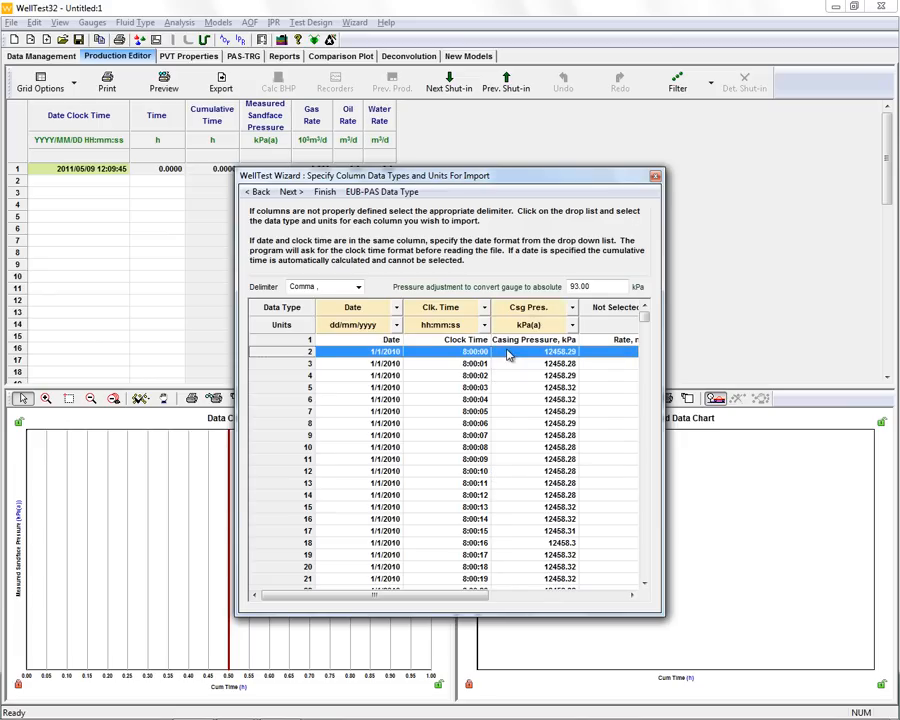
- Set the rate column's data type to Water Rate in m^3/min and advance the wizard
{"action": "left_click", "coordinate": [632, 596]}
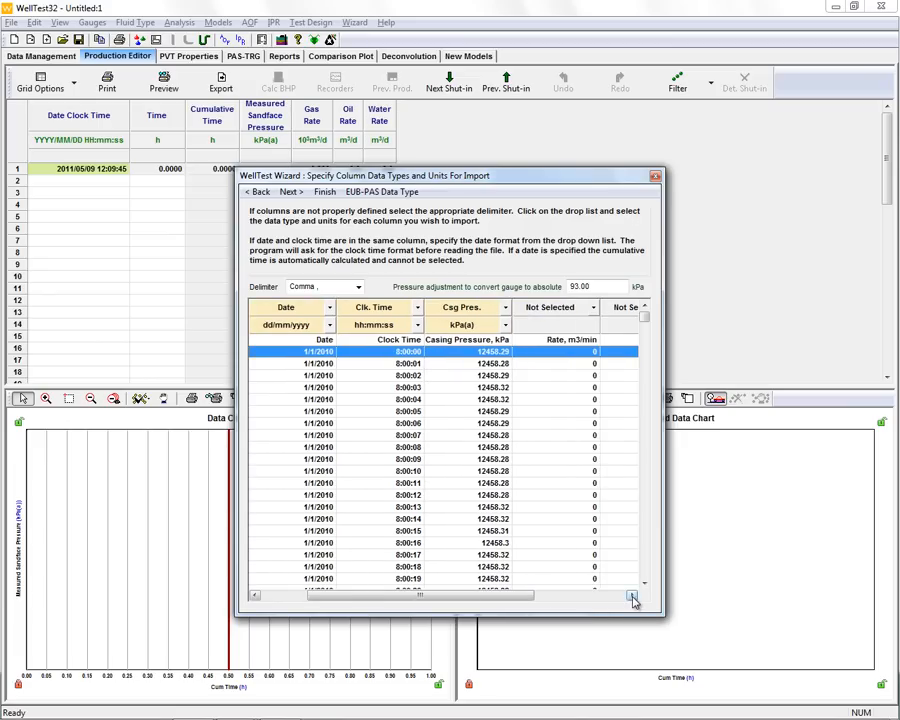
{"action": "left_click", "coordinate": [573, 308]}
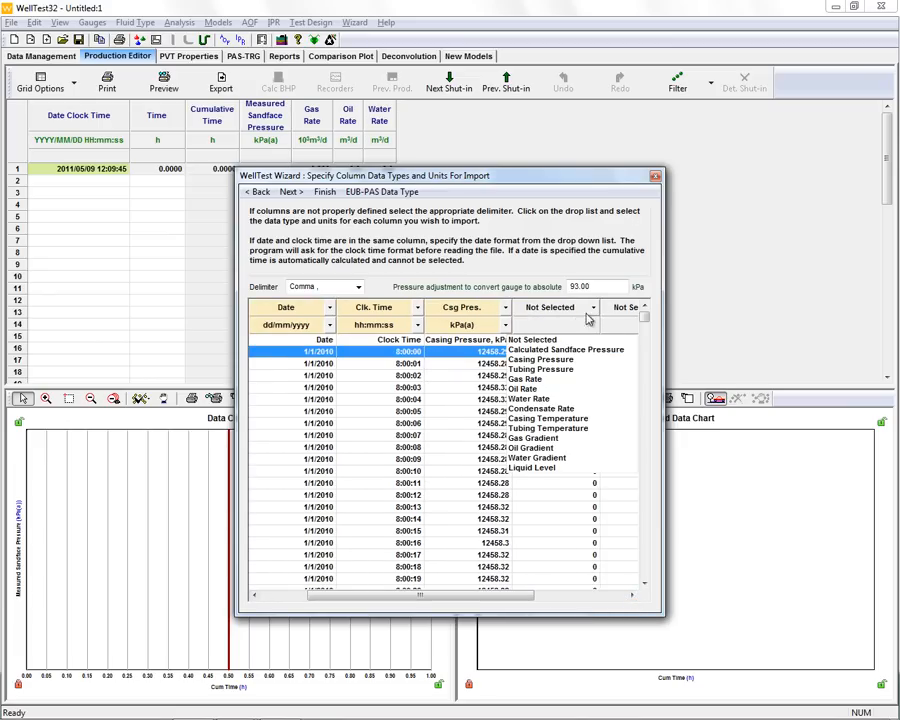
{"action": "left_click", "coordinate": [529, 399]}
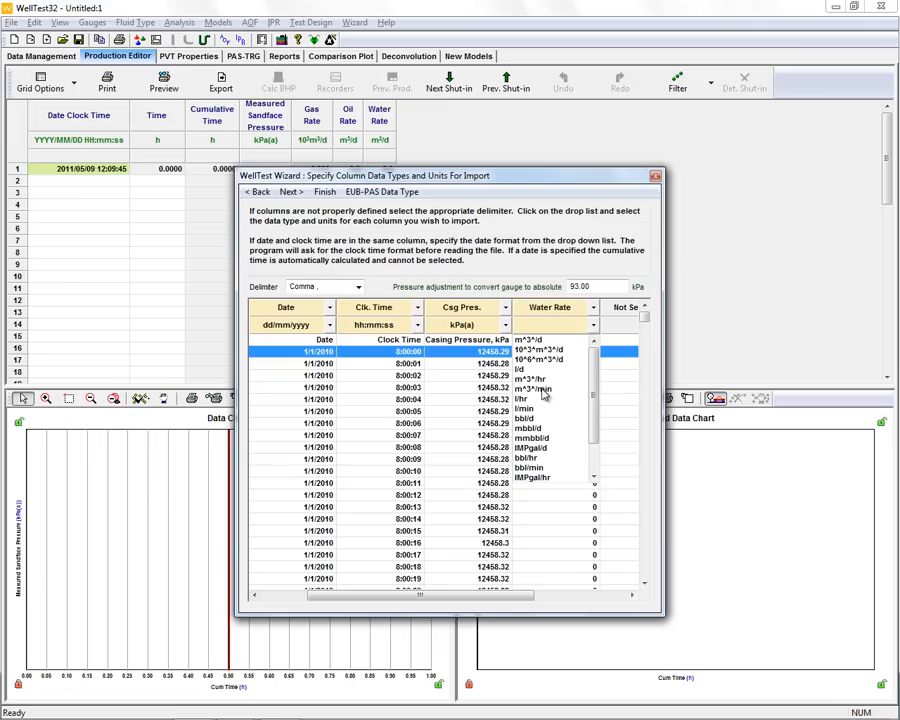
{"action": "left_click", "coordinate": [543, 396]}
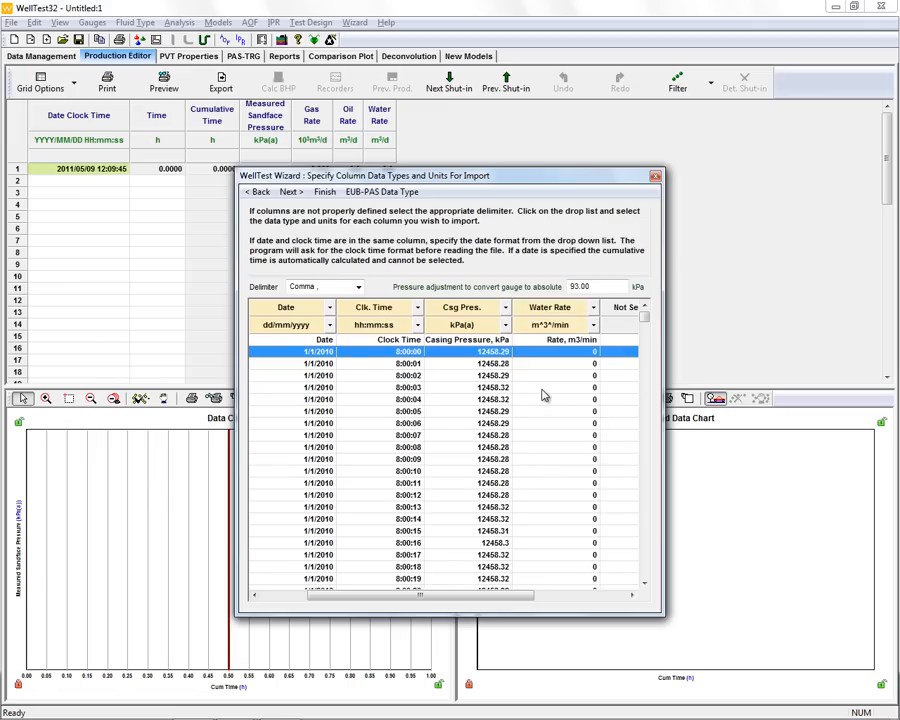
{"action": "left_click", "coordinate": [290, 192]}
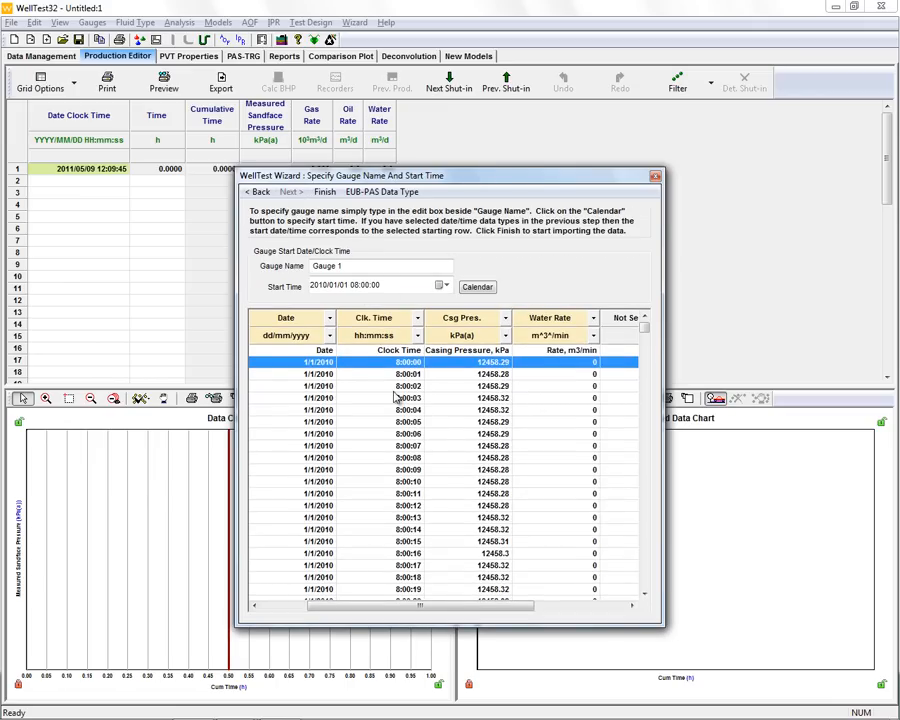
- Name the gauge Mini-Frac Data and finish the import
{"action": "left_click_drag", "start_coordinate": [341, 265], "coordinate": [283, 271]}
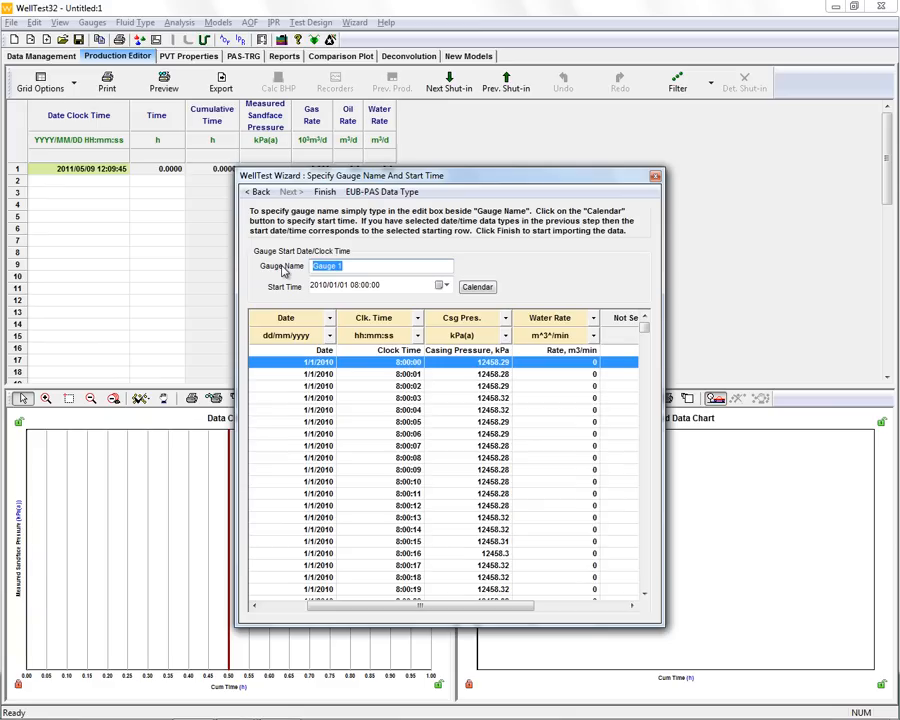
{"action": "type", "text": "Mini-Frac Data"}
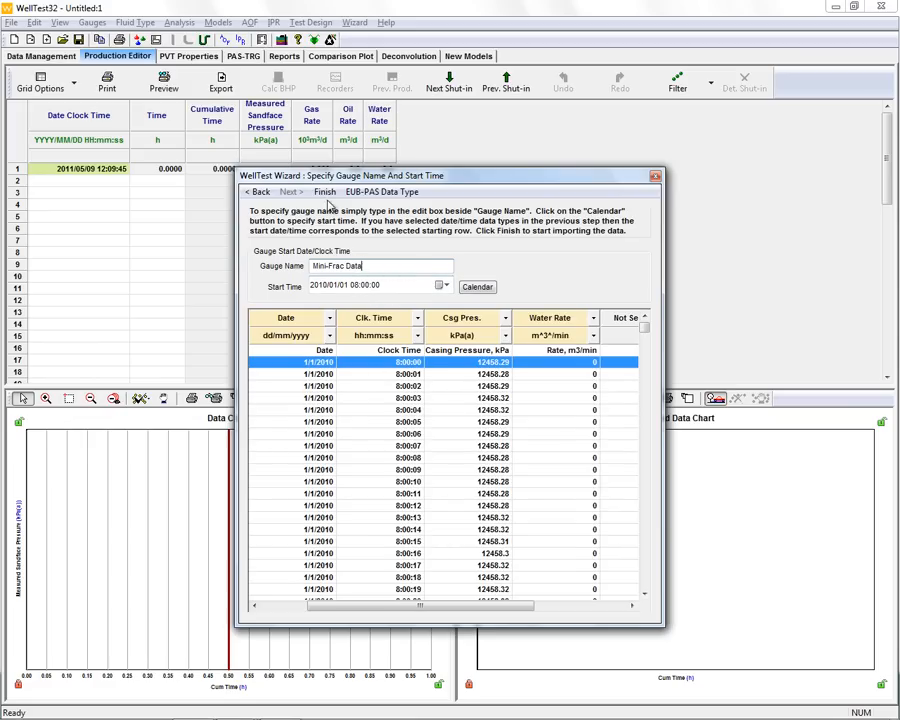
{"action": "left_click", "coordinate": [333, 196]}
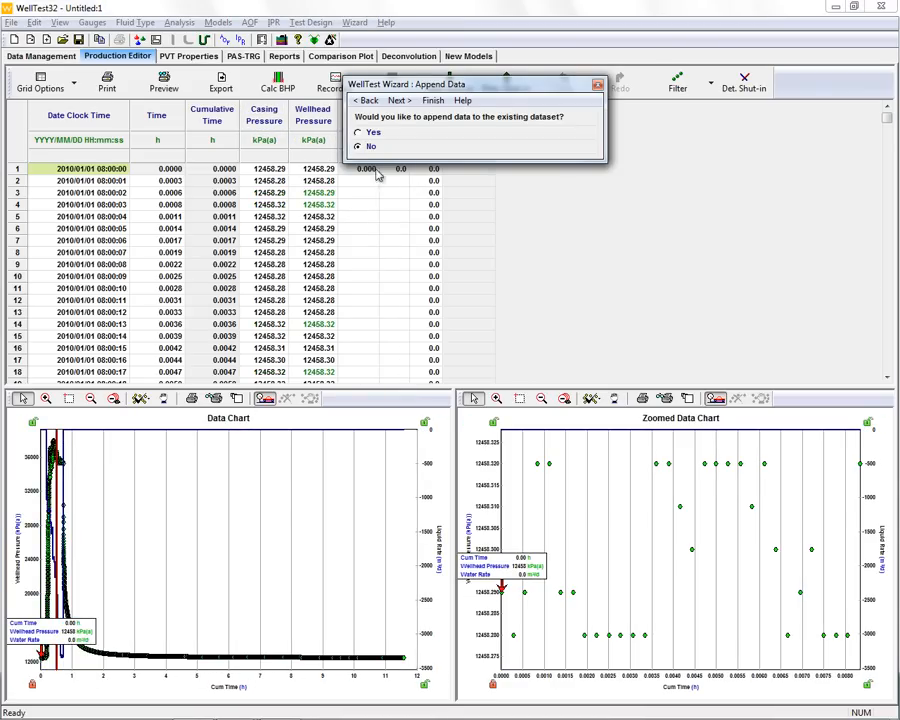
- Decline appending or importing additional data, proceed to the data management tab, and dismiss the injection line notice
{"action": "left_click", "coordinate": [399, 100]}
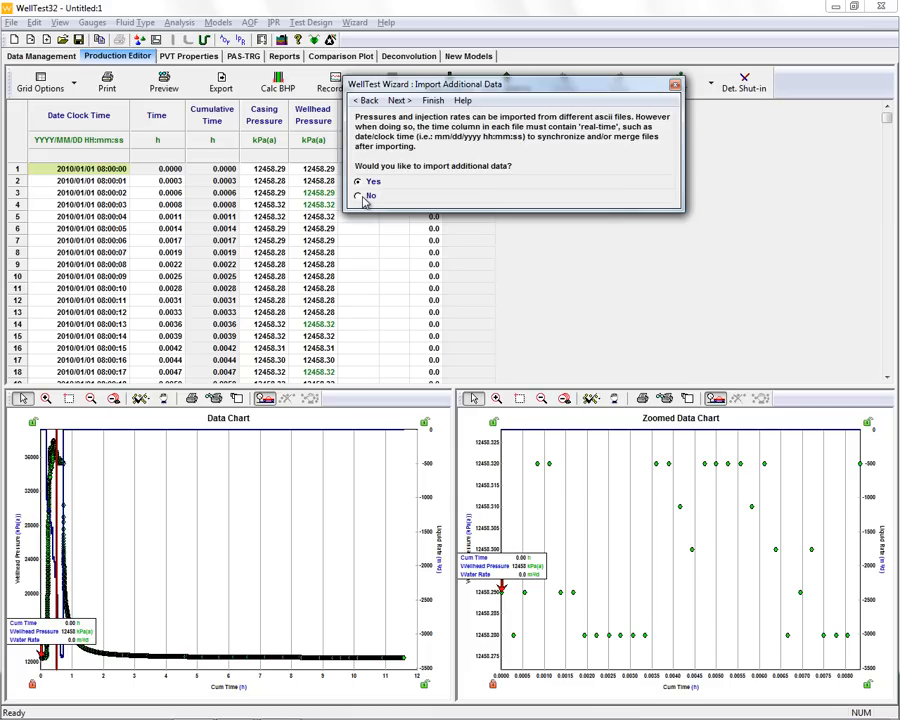
{"action": "left_click", "coordinate": [399, 100]}
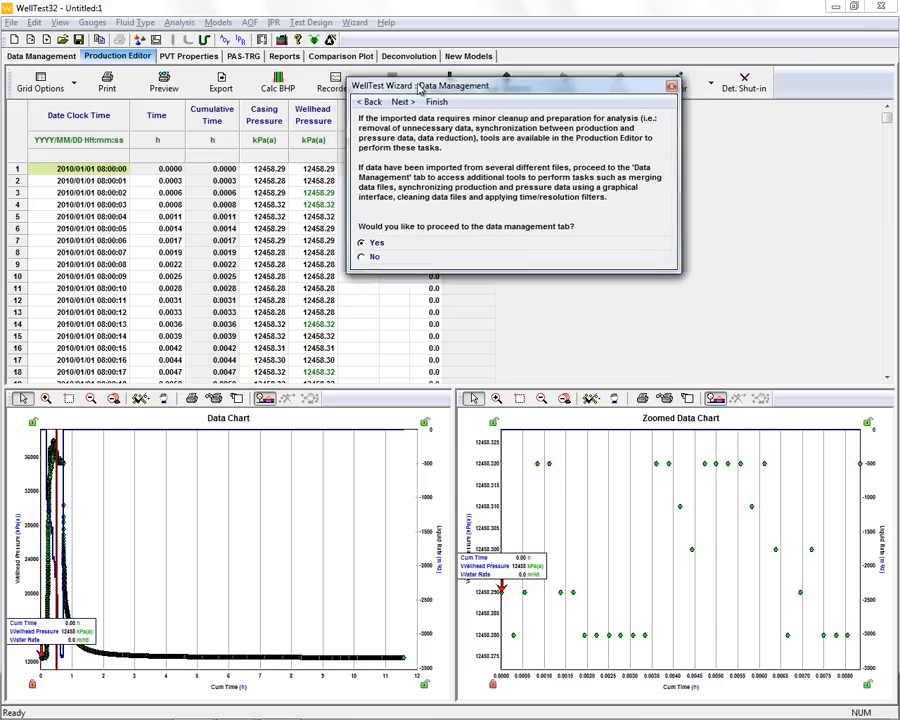
{"action": "left_click_drag", "start_coordinate": [420, 84], "coordinate": [545, 74]}
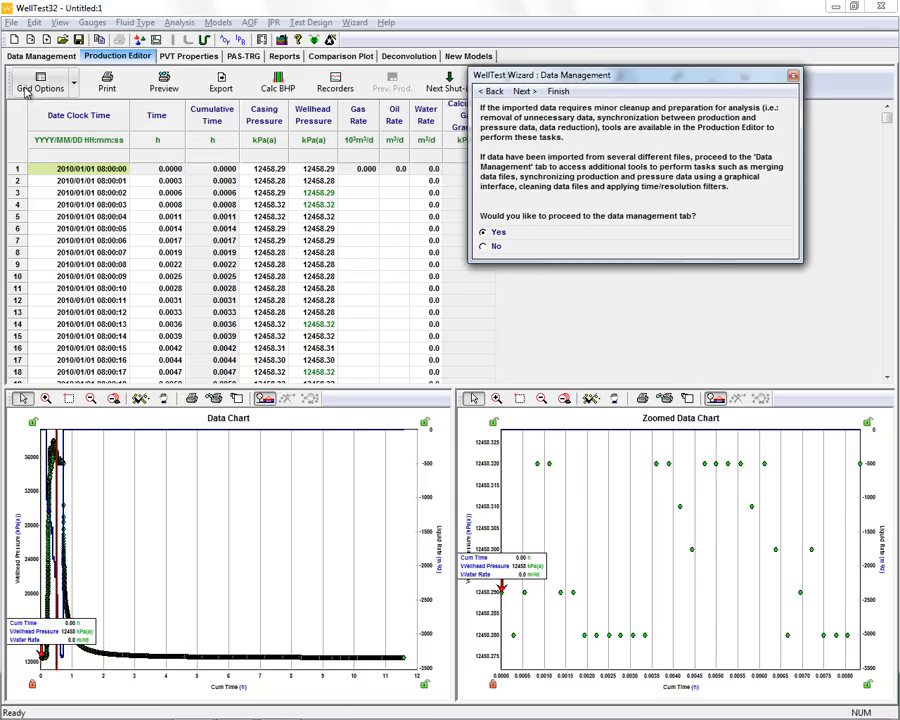
{"action": "left_click", "coordinate": [525, 92]}
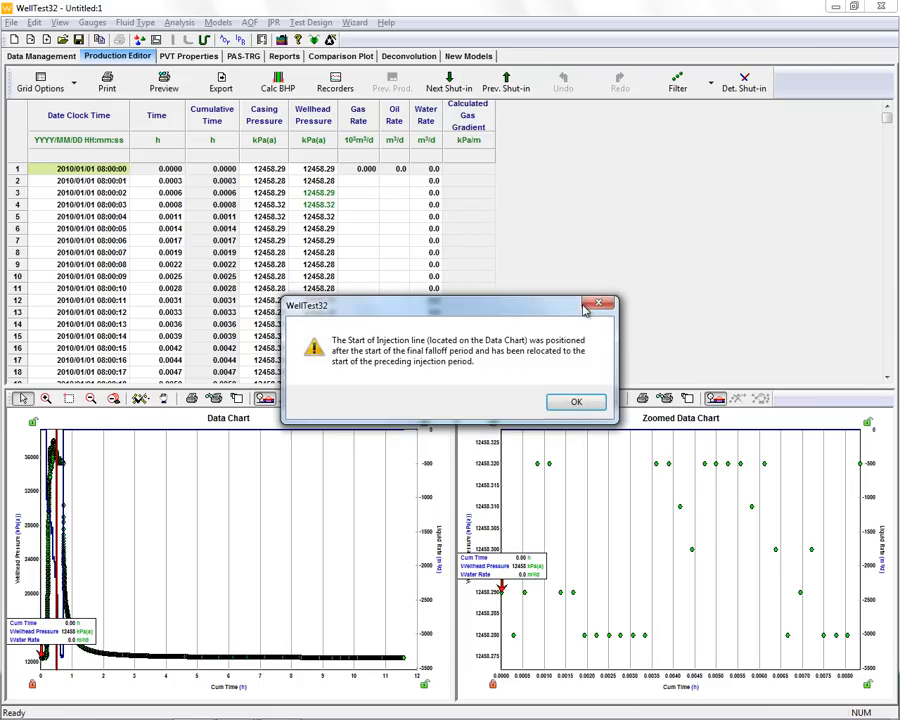
{"action": "left_click", "coordinate": [576, 403]}
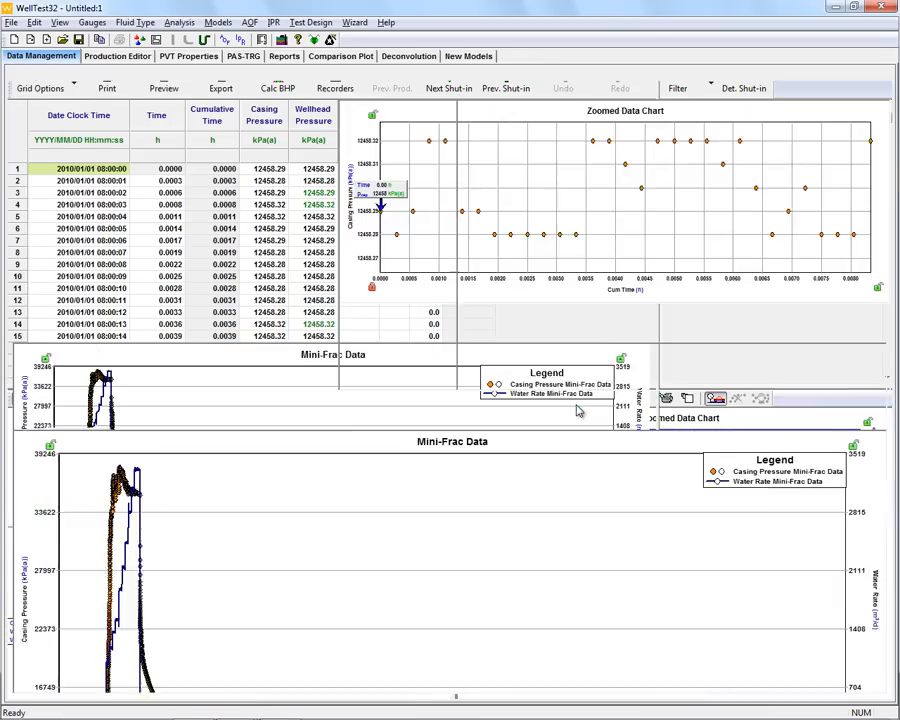
- Advance the wizard through the data management, data point removal and shut-in point pages
{"action": "left_click_drag", "start_coordinate": [516, 93], "coordinate": [573, 120]}
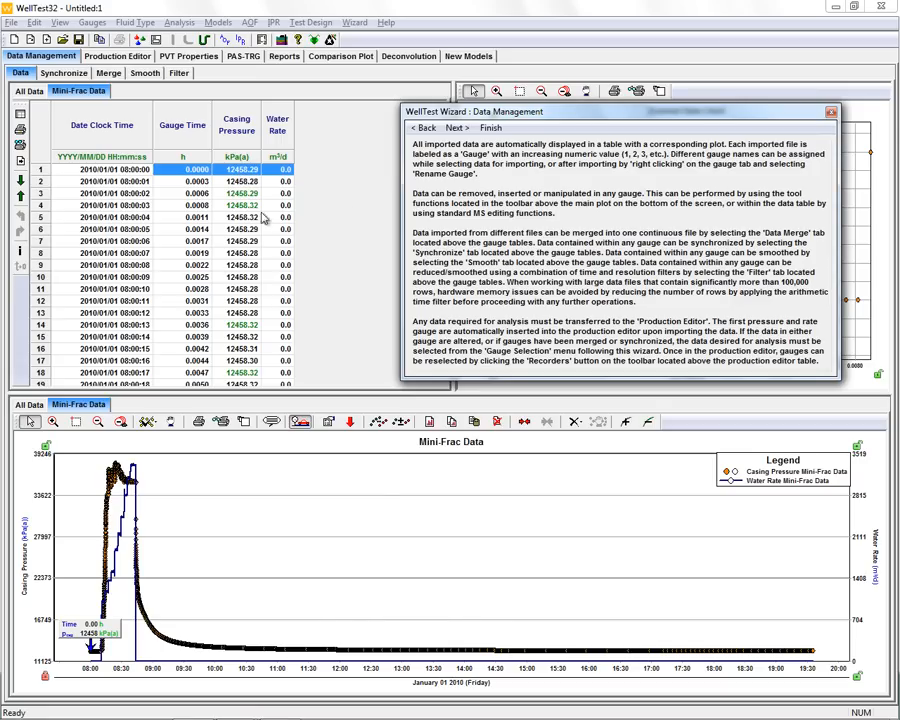
{"action": "left_click", "coordinate": [458, 129]}
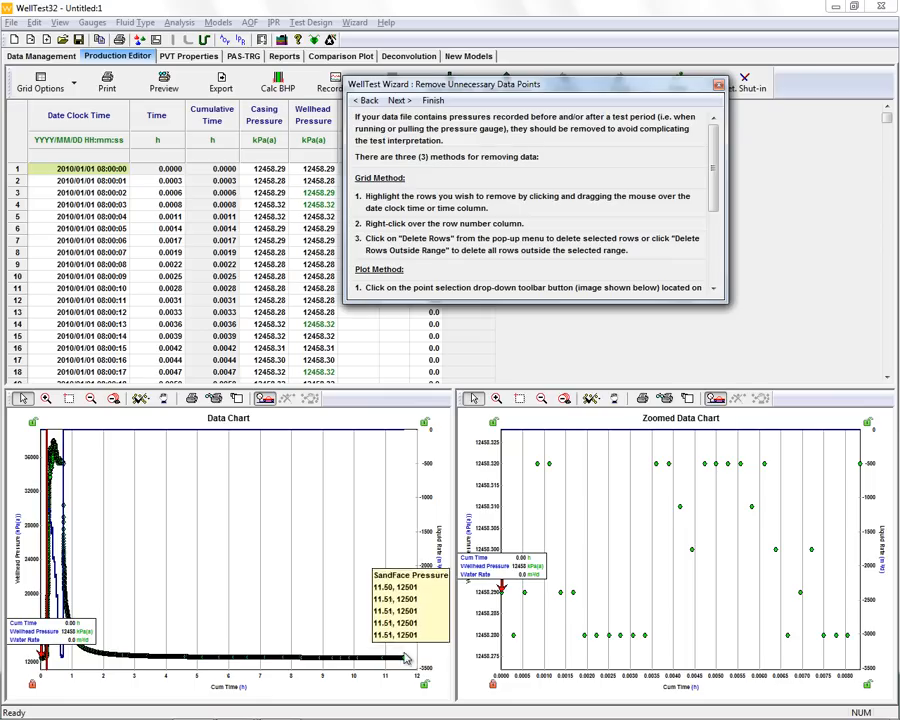
{"action": "mouse_move", "coordinate": [381, 664]}
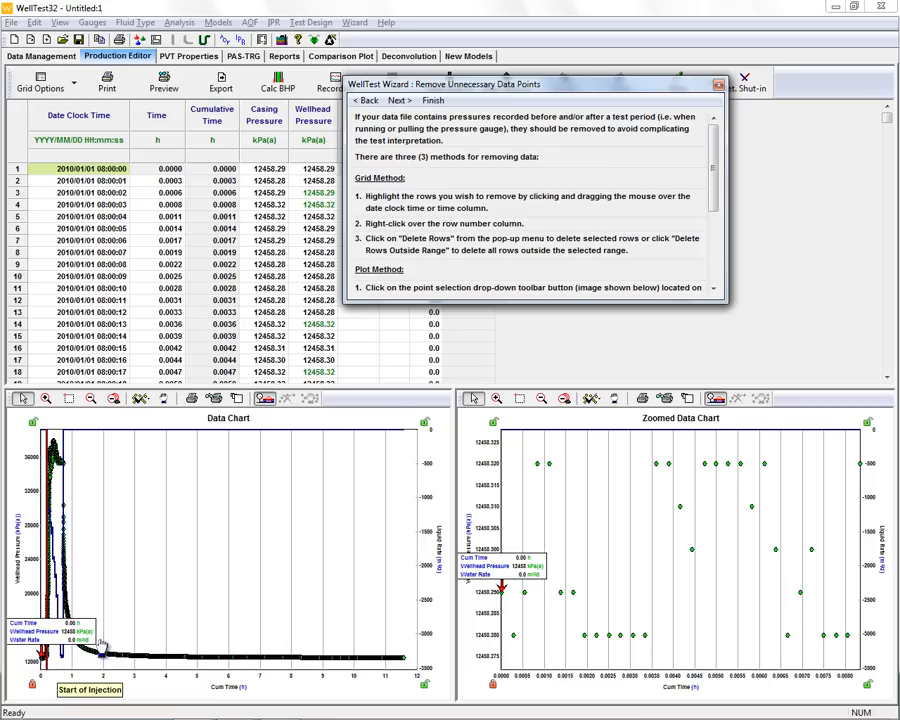
{"action": "left_click", "coordinate": [401, 105]}
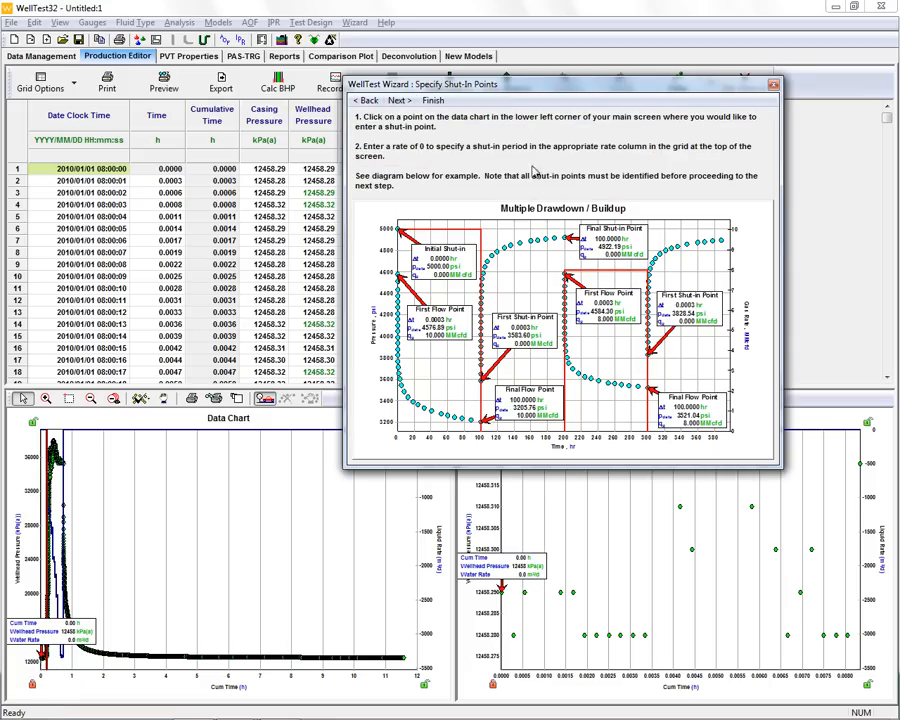
{"action": "left_click_drag", "start_coordinate": [547, 87], "coordinate": [656, 47]}
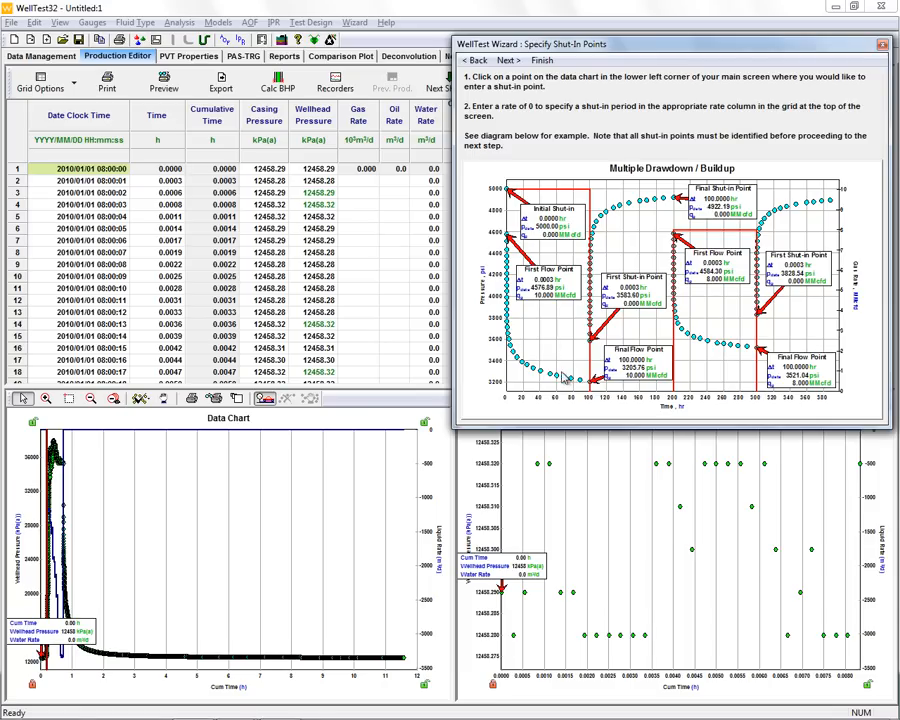
{"action": "left_click_drag", "start_coordinate": [520, 44], "coordinate": [623, 33]}
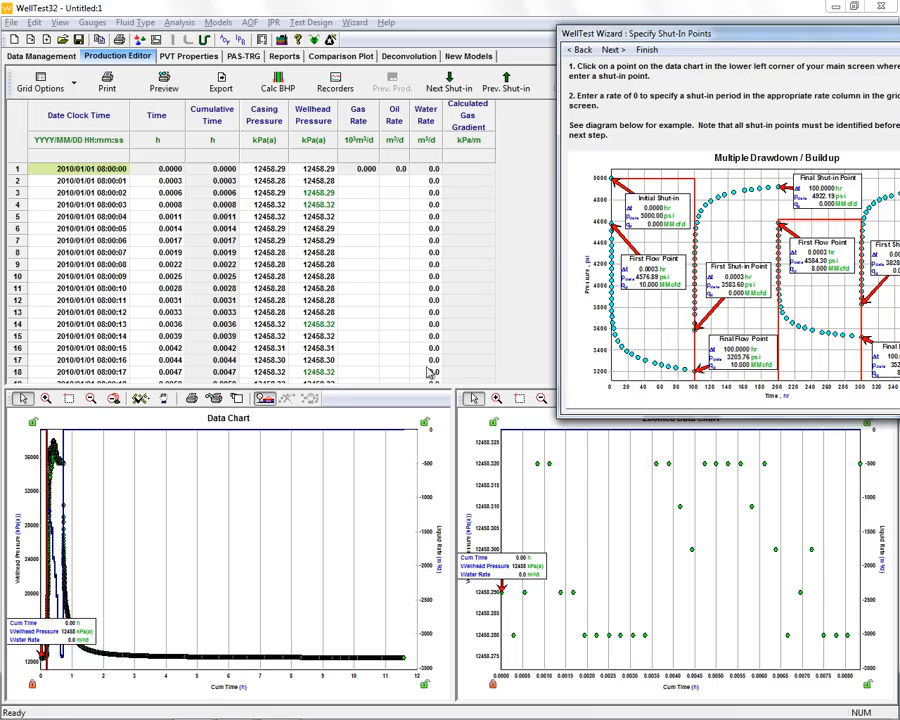
{"action": "left_click_drag", "start_coordinate": [640, 33], "coordinate": [495, 34]}
{"action": "left_click", "coordinate": [474, 53]}
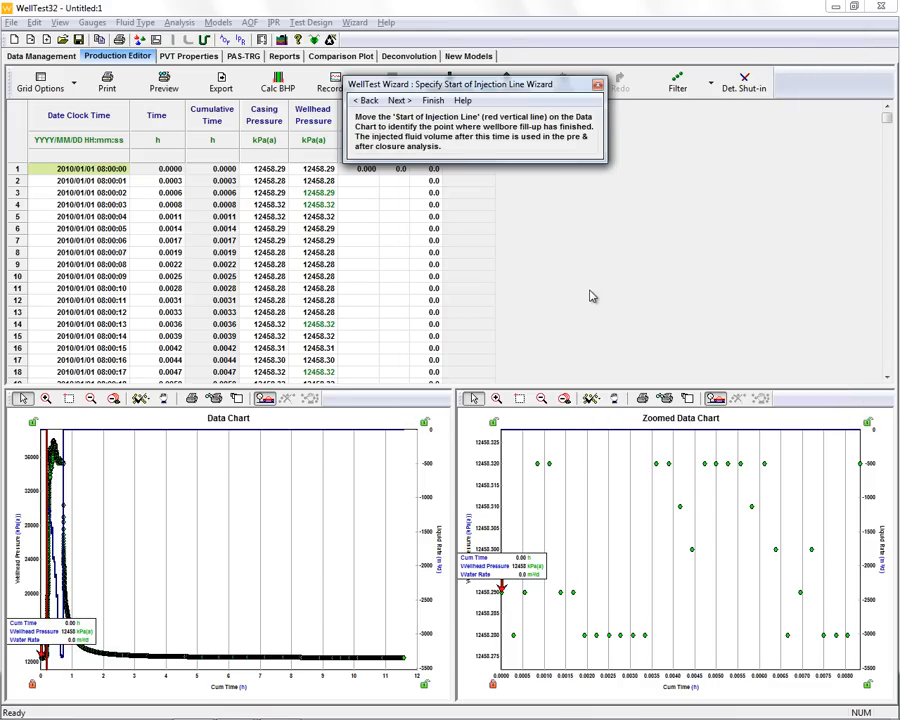
- Maximize the data chart, stretch the time axis, and move the Start of Injection line to about 0.24 h
{"action": "left_click_drag", "start_coordinate": [459, 88], "coordinate": [706, 51]}
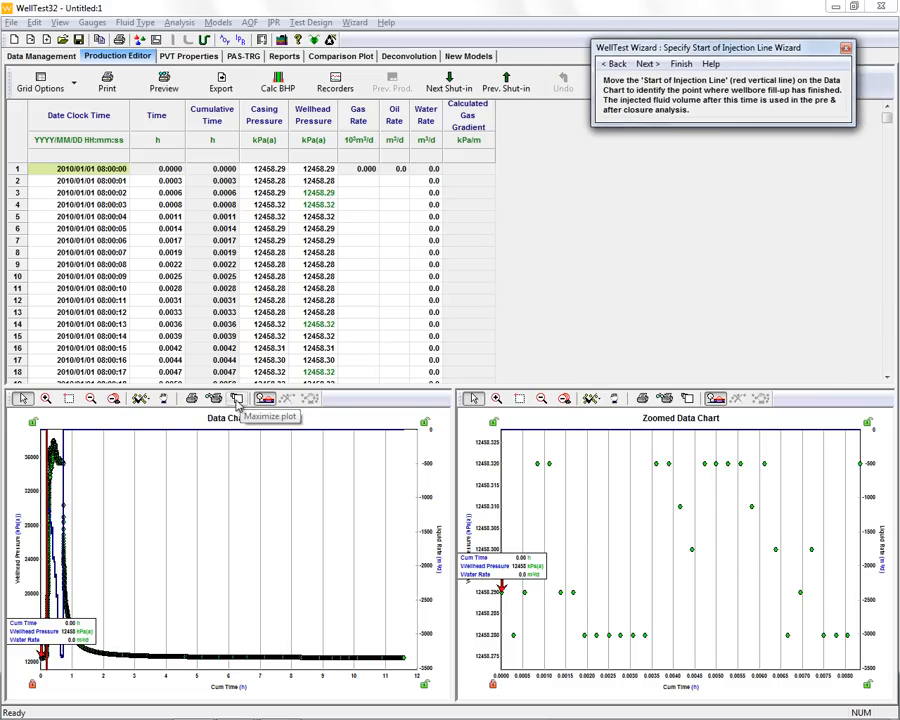
{"action": "left_click", "coordinate": [237, 398]}
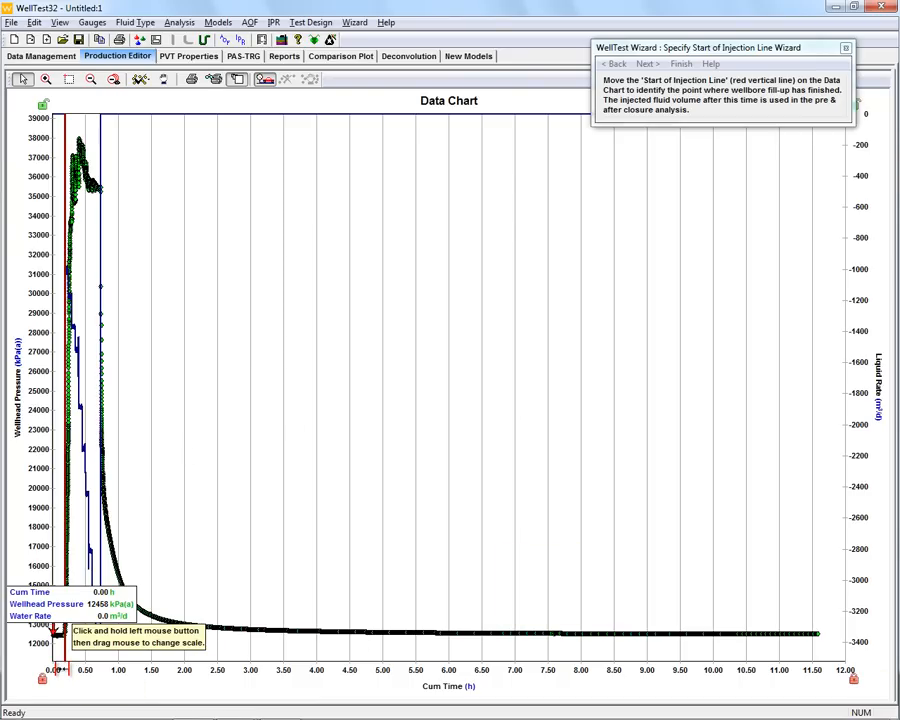
{"action": "left_click_drag", "start_coordinate": [63, 668], "coordinate": [75, 668]}
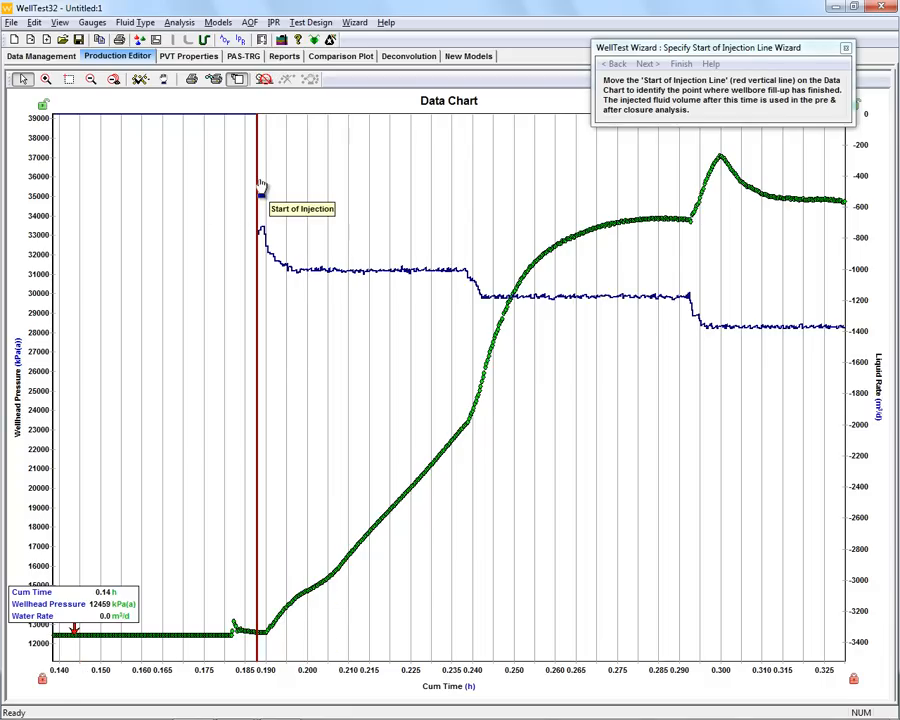
{"action": "left_click_drag", "start_coordinate": [257, 187], "coordinate": [469, 230]}
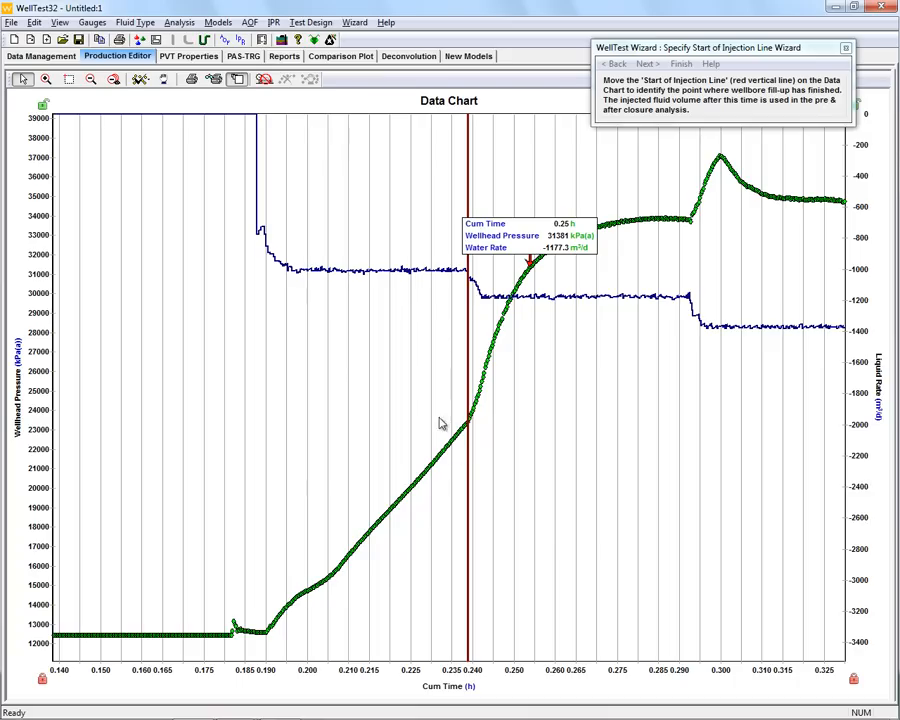
- Zoom in around the red line and fine-tune the Start of Injection line to about 0.2397 h
{"action": "left_click", "coordinate": [68, 79]}
{"action": "left_click_drag", "start_coordinate": [450, 404], "coordinate": [508, 451]}
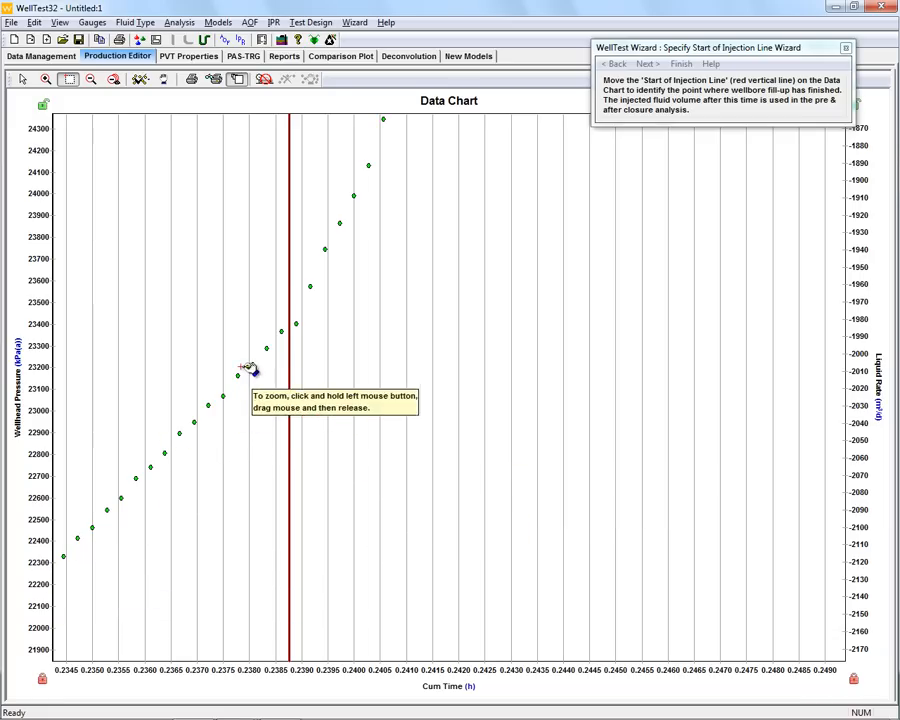
{"action": "left_click", "coordinate": [22, 79]}
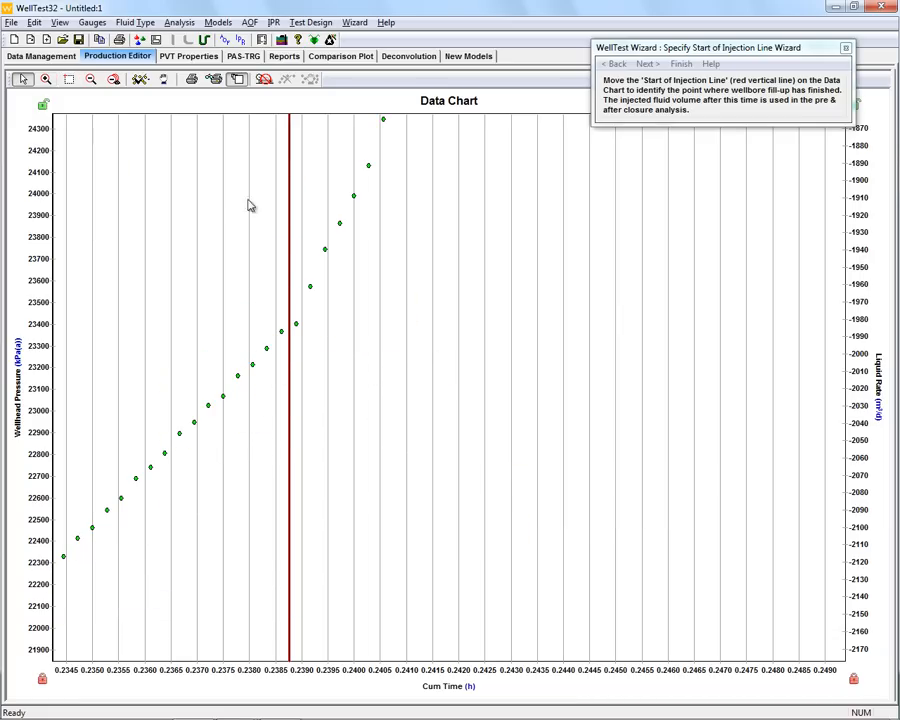
{"action": "left_click_drag", "start_coordinate": [289, 210], "coordinate": [298, 210]}
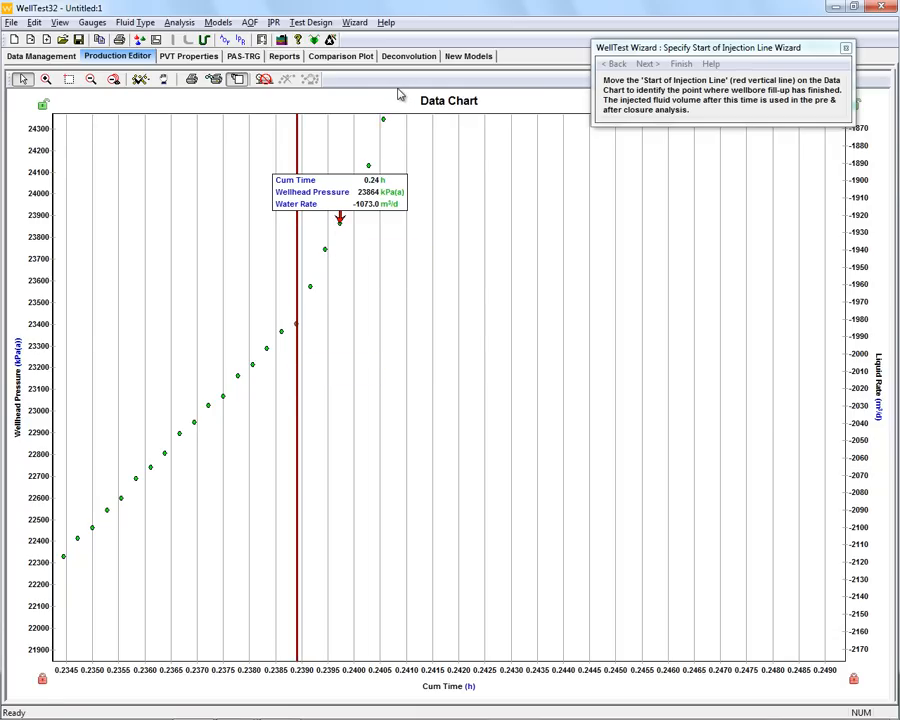
- Restore the chart layout, accept the injection line position, and keep Gas as the reservoir fluid type
{"action": "left_click", "coordinate": [237, 84]}
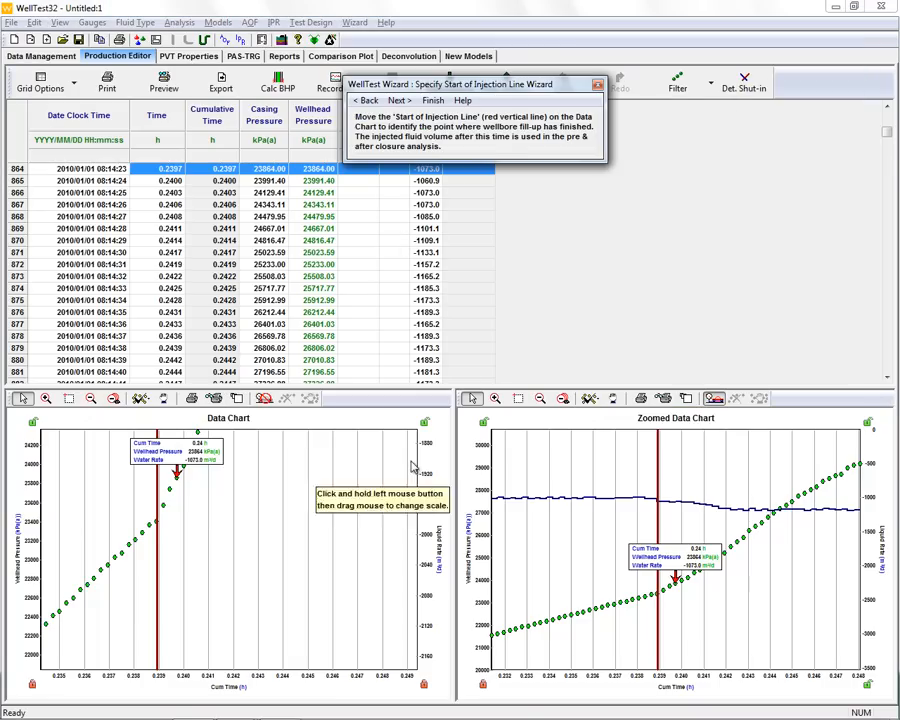
{"action": "left_click", "coordinate": [399, 101]}
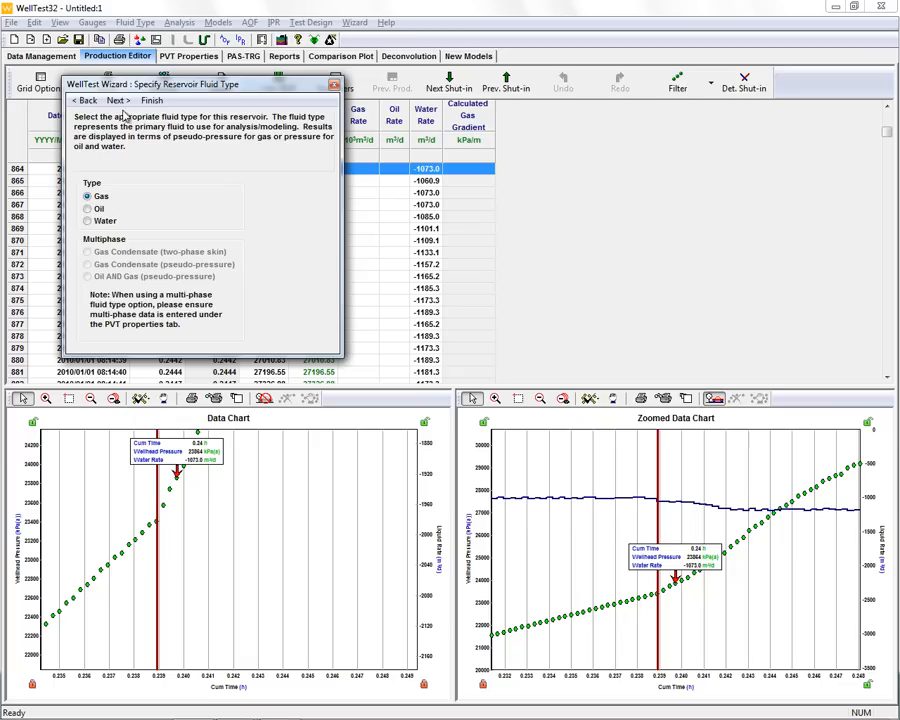
{"action": "left_click", "coordinate": [120, 104]}
- Choose to filter the data and accept the default filter setup of 300 points per log cycle for the falloff
{"action": "left_click_drag", "start_coordinate": [456, 88], "coordinate": [620, 90]}
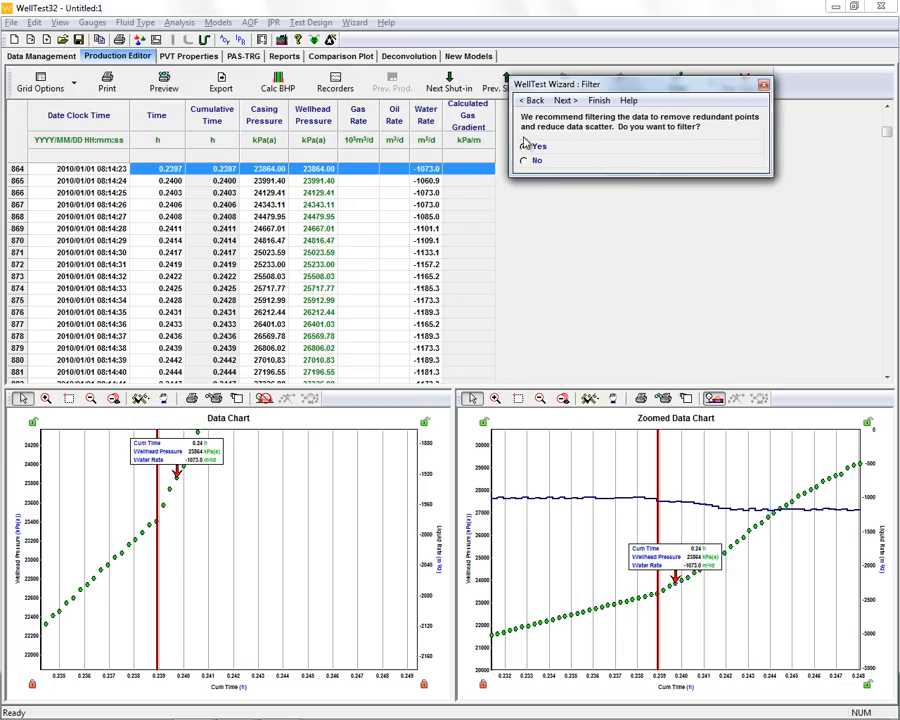
{"action": "left_click", "coordinate": [564, 102]}
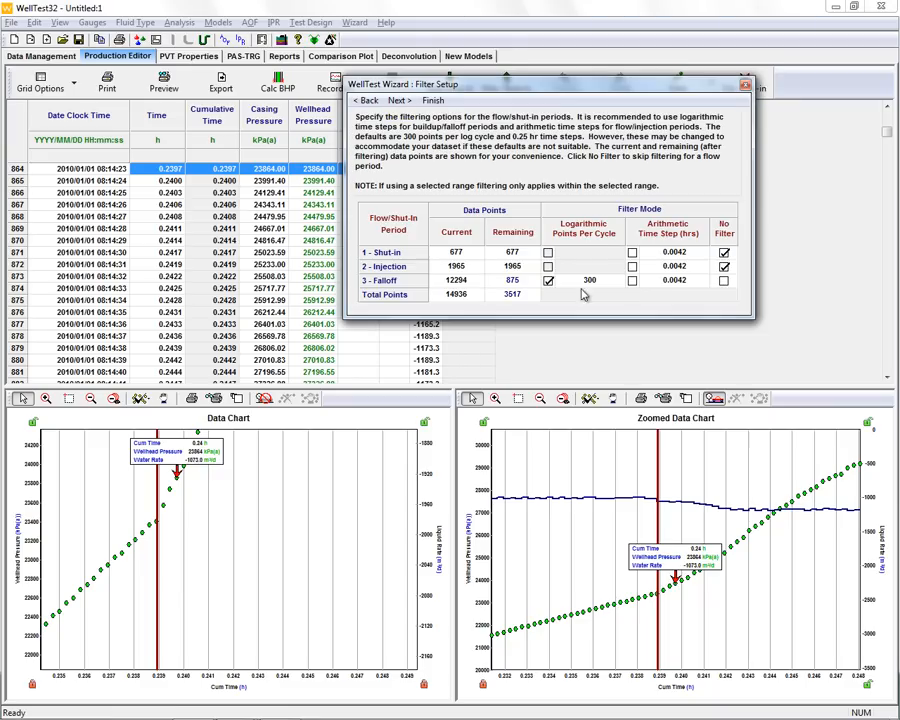
{"action": "left_click_drag", "start_coordinate": [493, 86], "coordinate": [393, 121]}
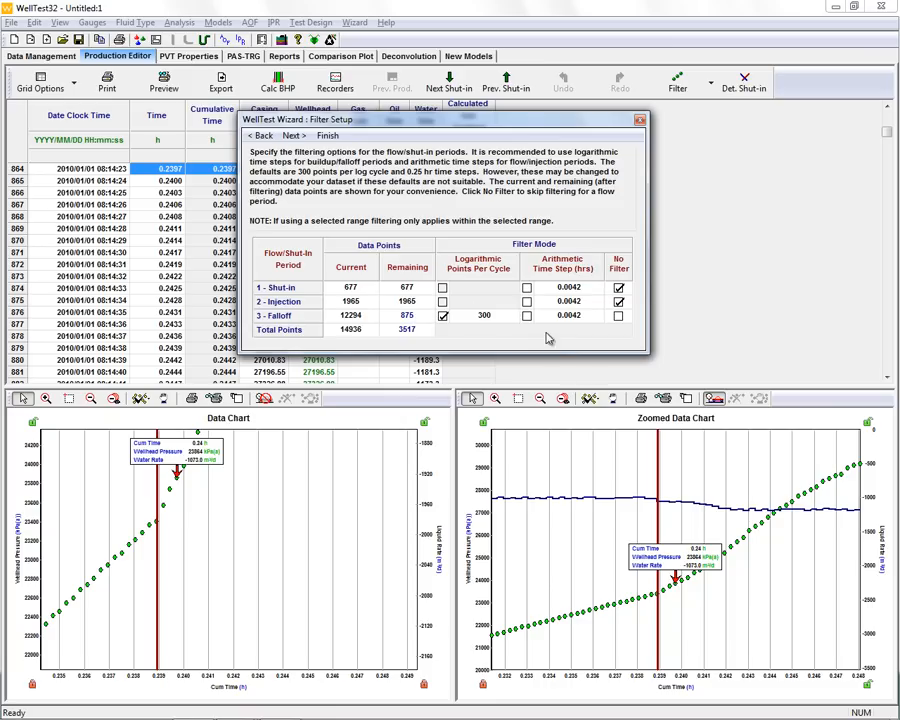
{"action": "left_click", "coordinate": [295, 136]}
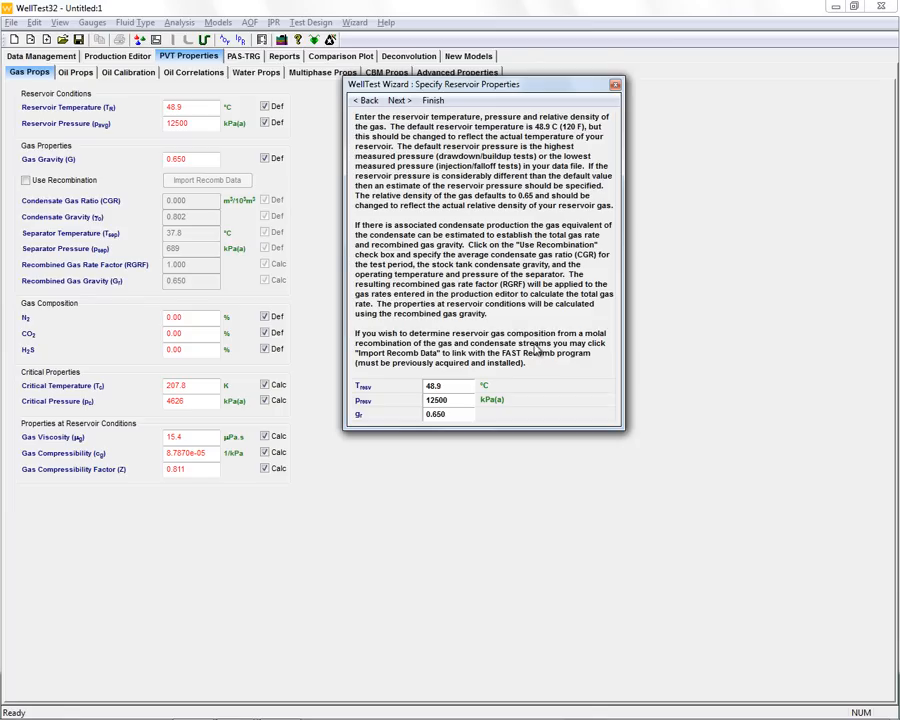
- Set the reservoir temperature to 76.0 °C and the gas gravity to 0.600
{"action": "left_click_drag", "start_coordinate": [495, 84], "coordinate": [566, 101]}
{"action": "double_click", "coordinate": [515, 402]}
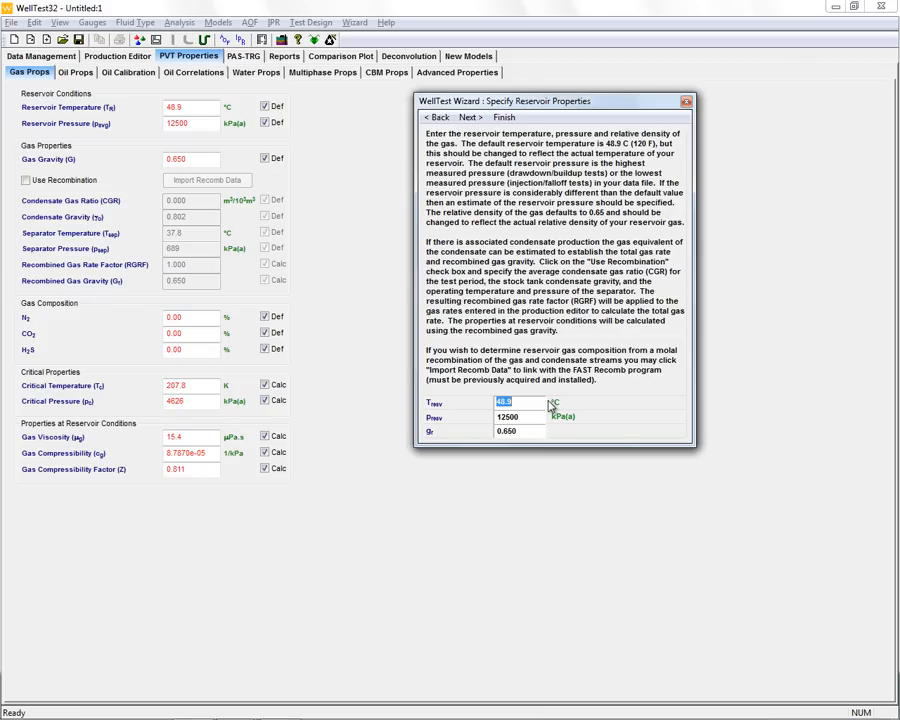
{"action": "type", "text": "76"}
{"action": "left_click", "coordinate": [521, 431]}
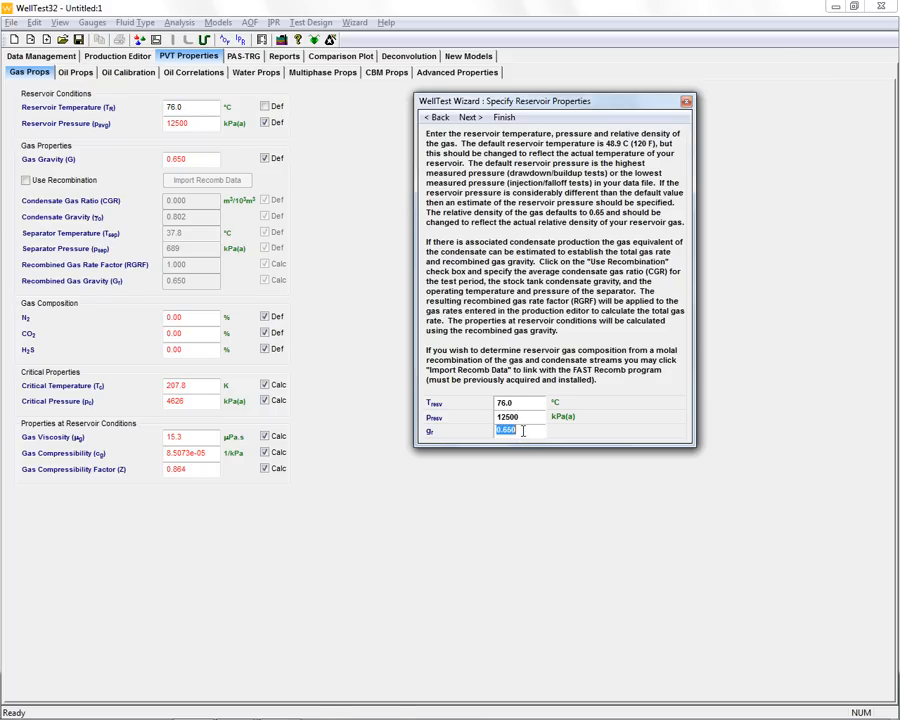
{"action": "key", "text": "BackSpace"}
{"action": "type", "text": ".6"}
{"action": "key", "text": "Return"}
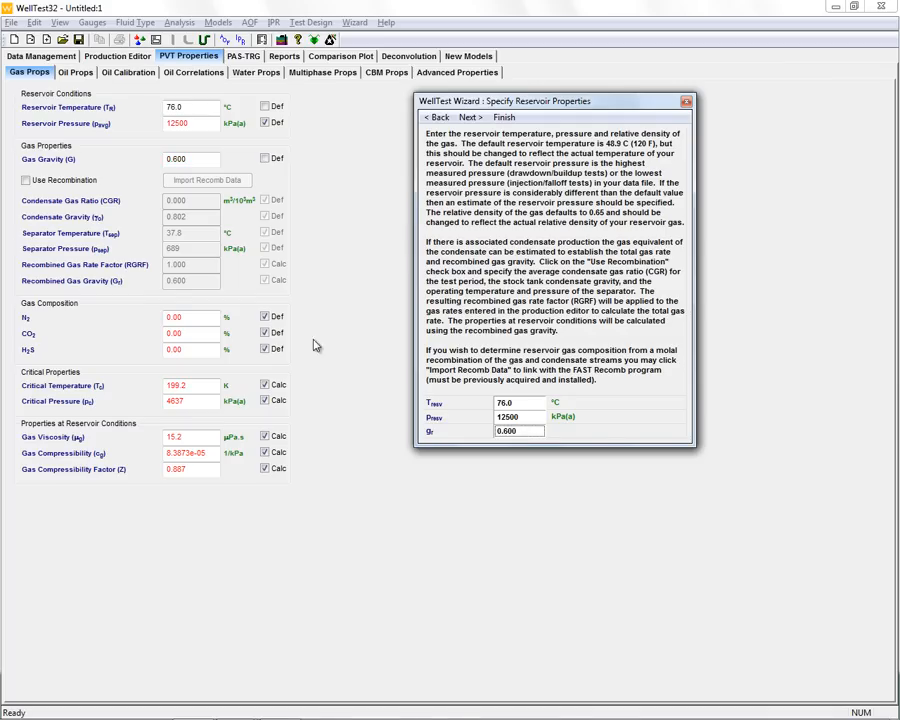
- Enter the gas composition as 2.00 % N2 and 0.76 % CO2
{"action": "left_click", "coordinate": [181, 318]}
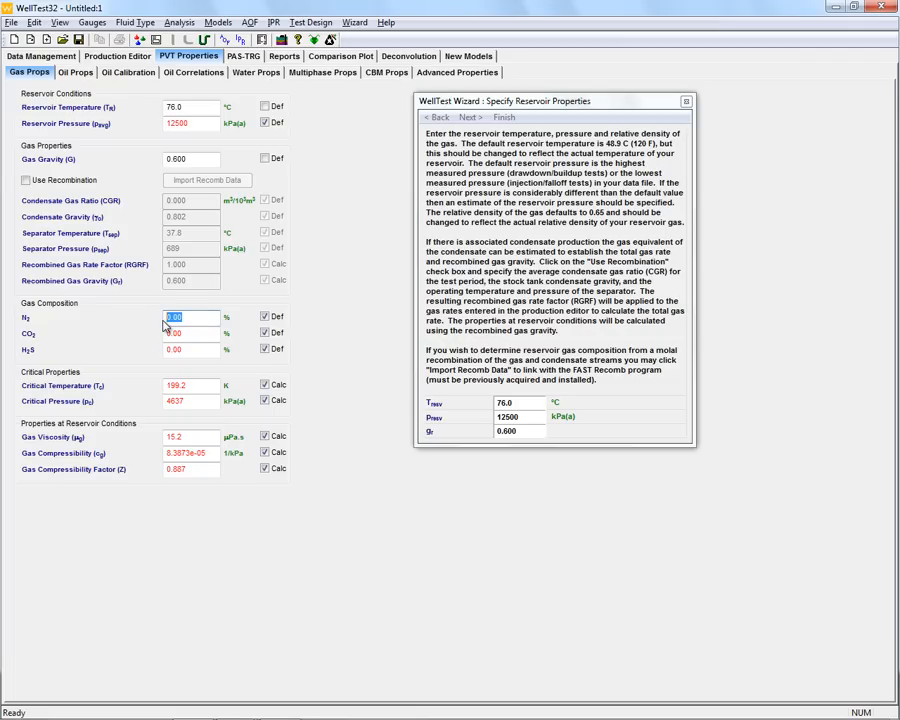
{"action": "key", "text": "Tab"}
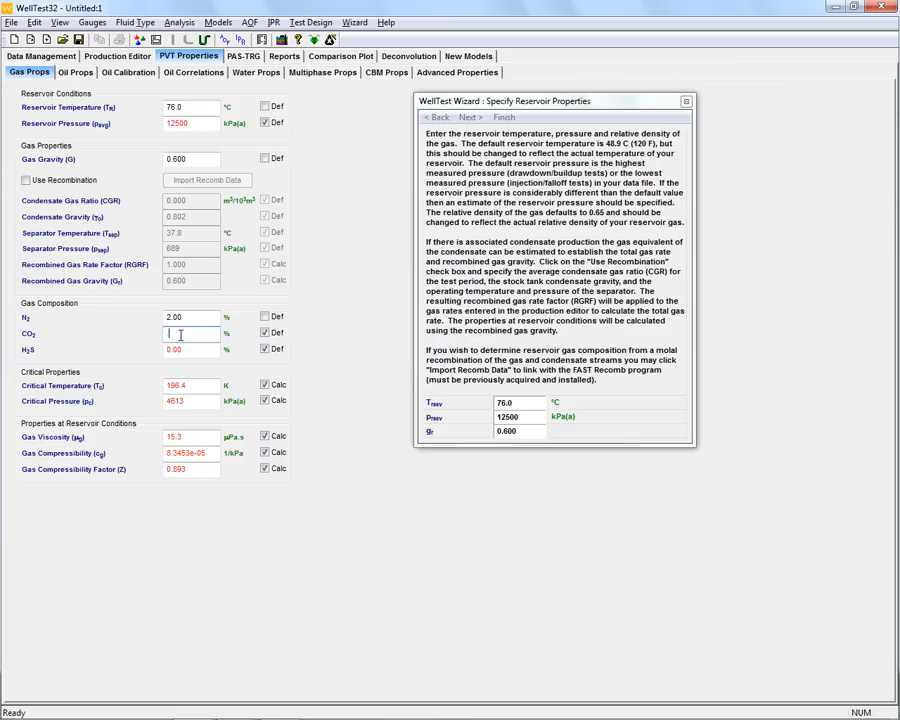
{"action": "type", "text": ".76"}
{"action": "key", "text": "Tab"}
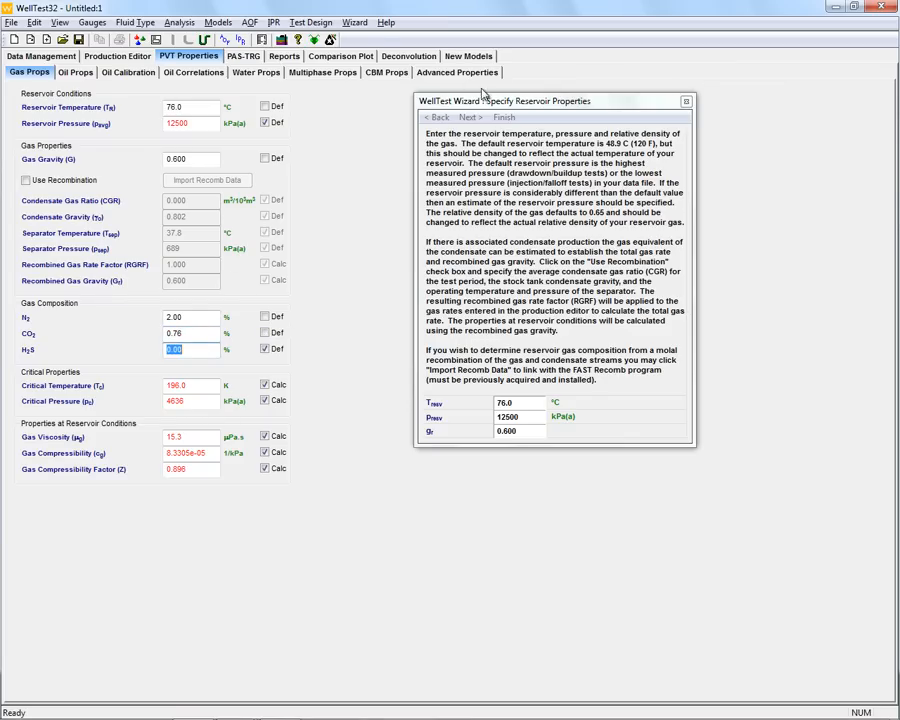
- Advance the wizard and choose Yes to calculate sandface pressures, opening the wellbore calculations
{"action": "left_click", "coordinate": [469, 118]}
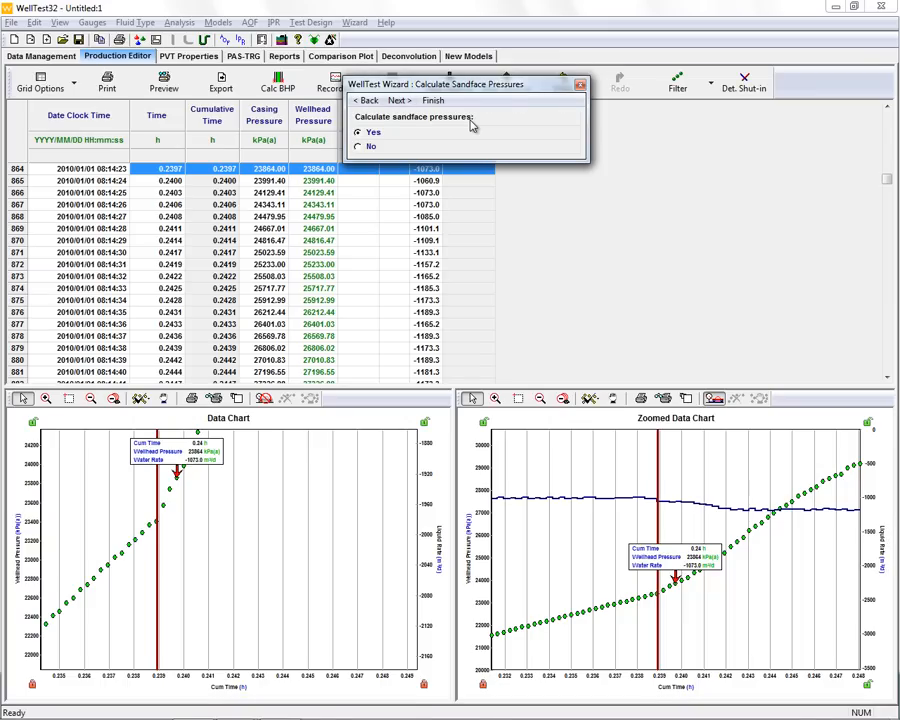
{"action": "left_click_drag", "start_coordinate": [473, 90], "coordinate": [629, 114]}
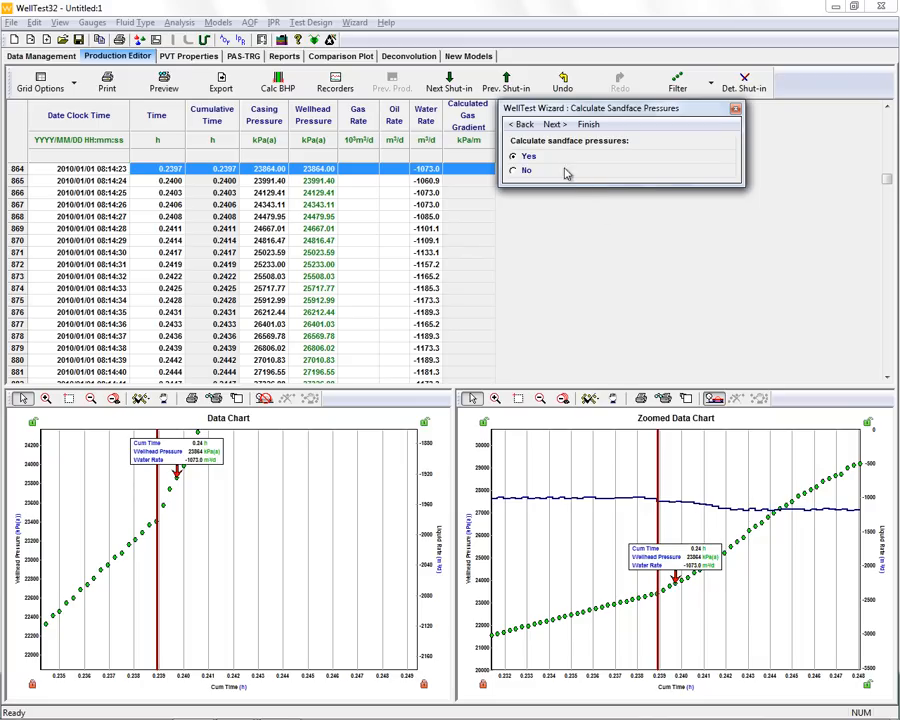
{"action": "left_click", "coordinate": [560, 127]}
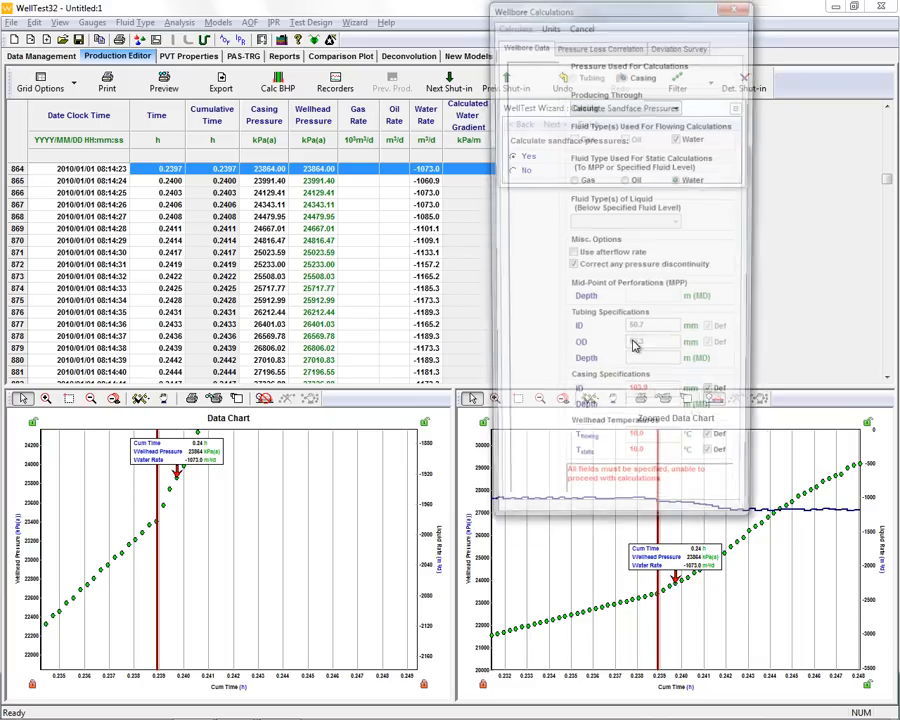
{"action": "left_click_drag", "start_coordinate": [518, 12], "coordinate": [337, 103]}
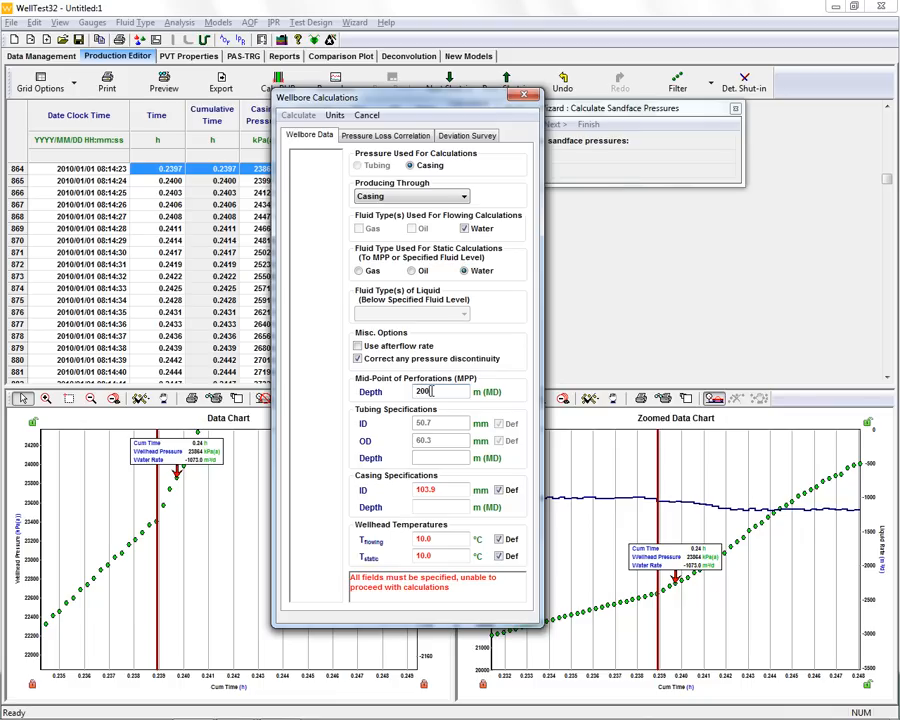
- Set the casing depth to 2100 m (MD)
{"action": "left_click", "coordinate": [434, 507]}
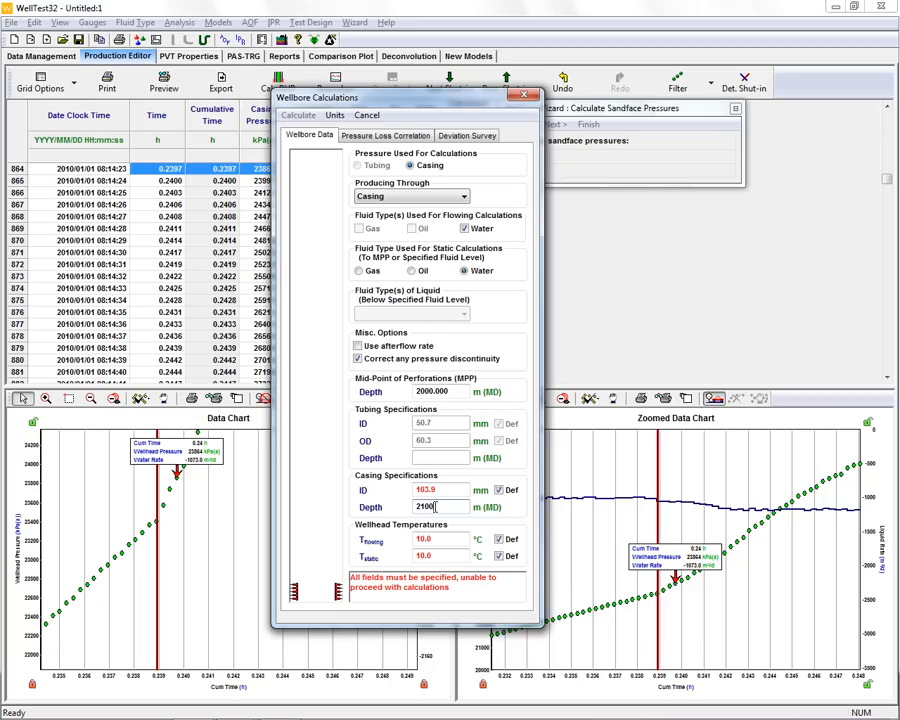
{"action": "type", "text": "2100"}
{"action": "key", "text": "Tab"}
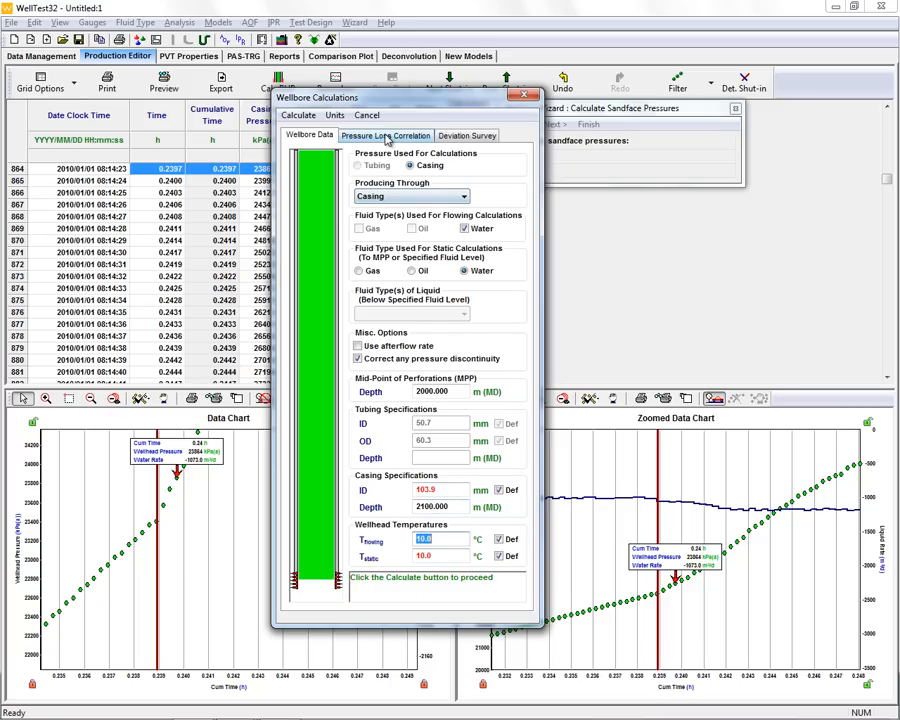
- Check the deviation survey and pressure loss correlation settings, then calculate the sandface pressures
{"action": "left_click", "coordinate": [466, 135]}
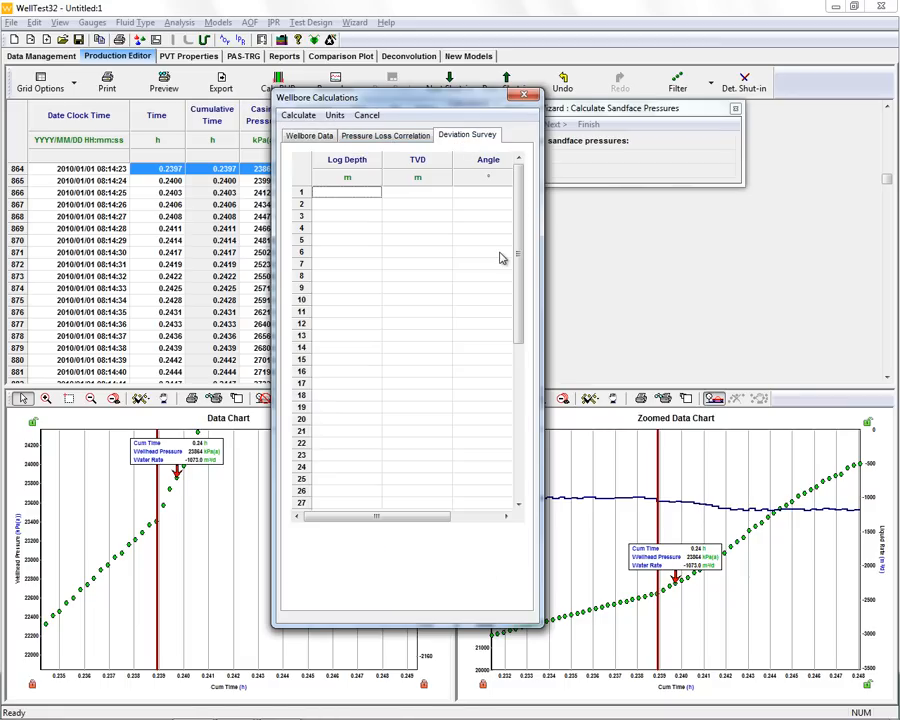
{"action": "left_click", "coordinate": [400, 136]}
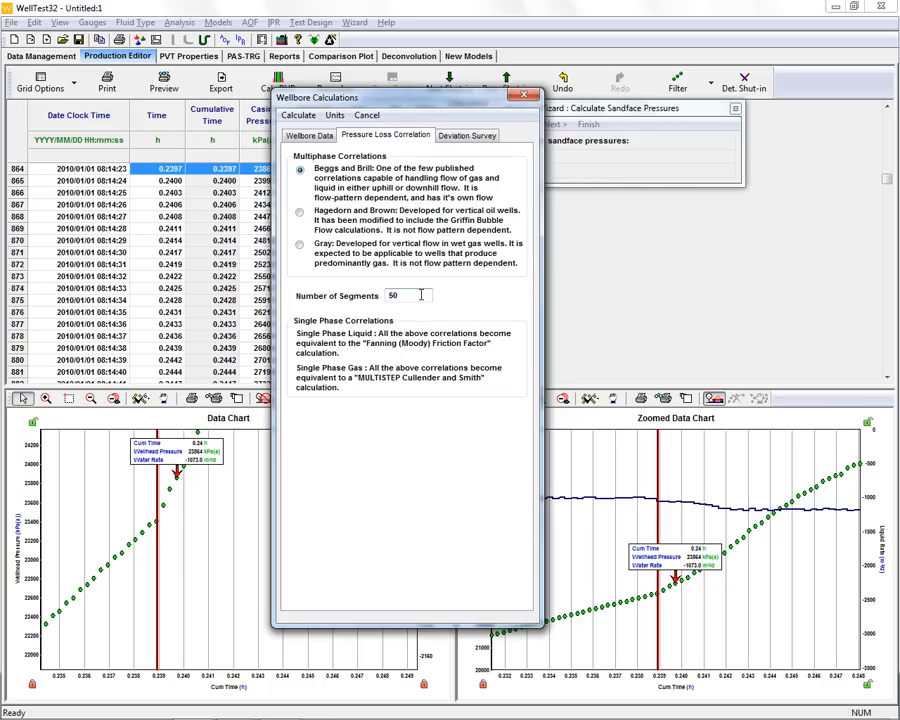
{"action": "left_click", "coordinate": [313, 137]}
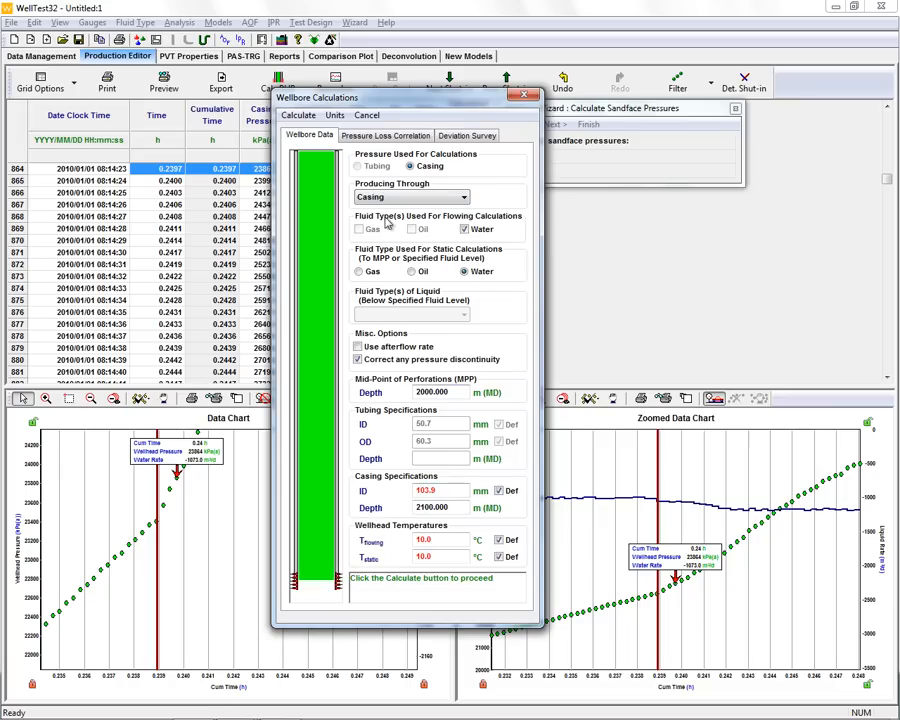
{"action": "left_click_drag", "start_coordinate": [312, 104], "coordinate": [468, 97]}
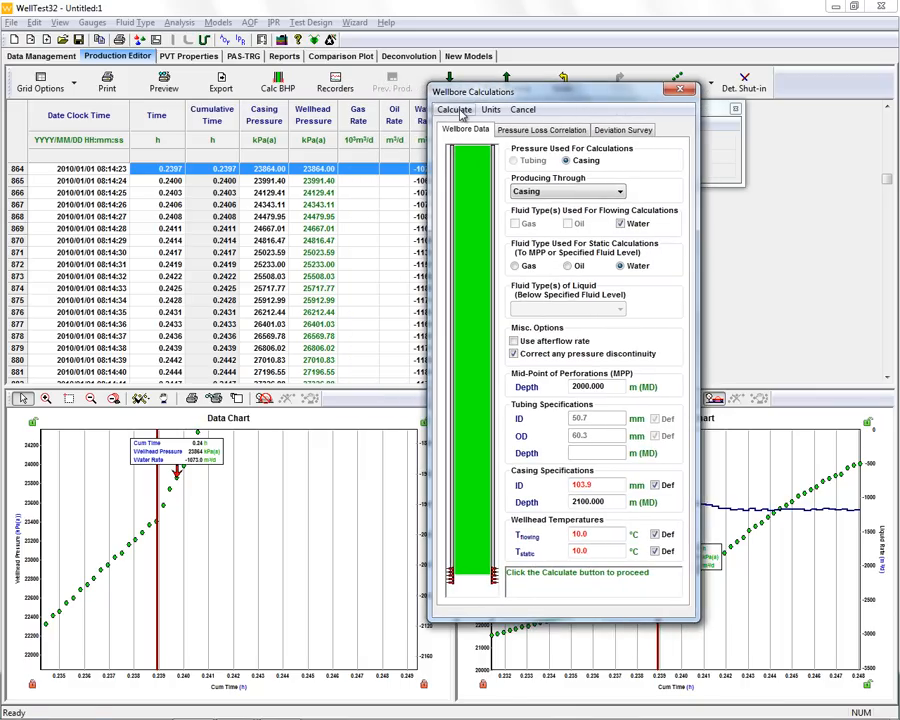
{"action": "left_click", "coordinate": [456, 110]}
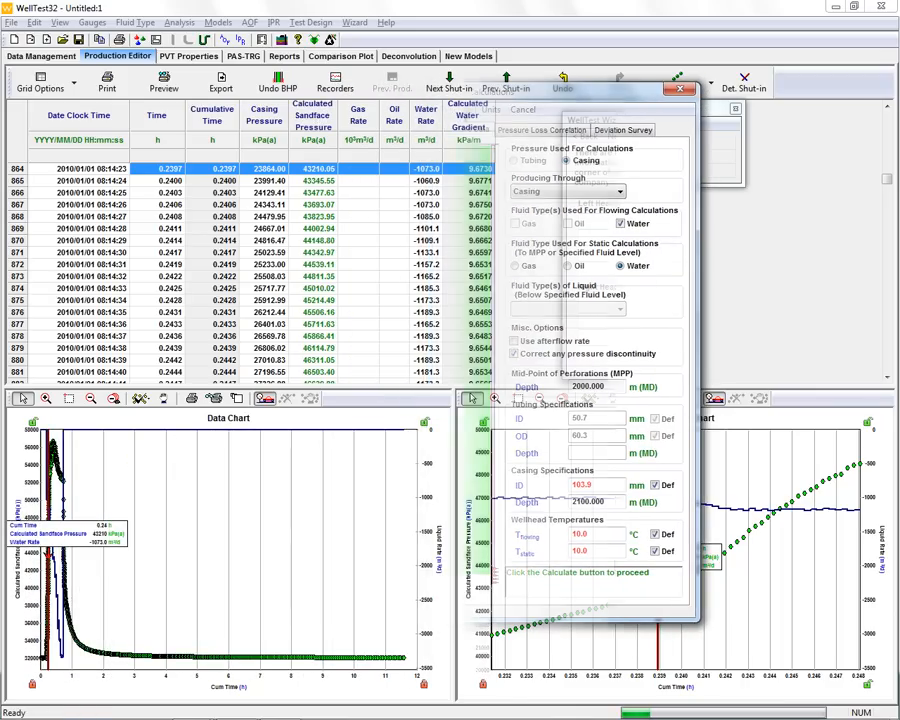